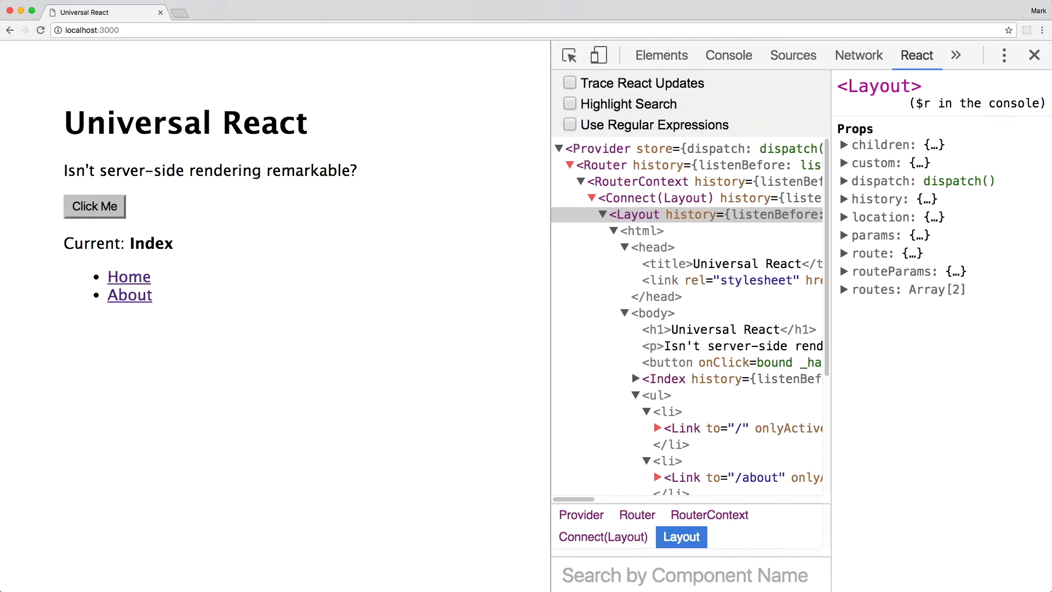
{"action": "type", "text": ":q"}
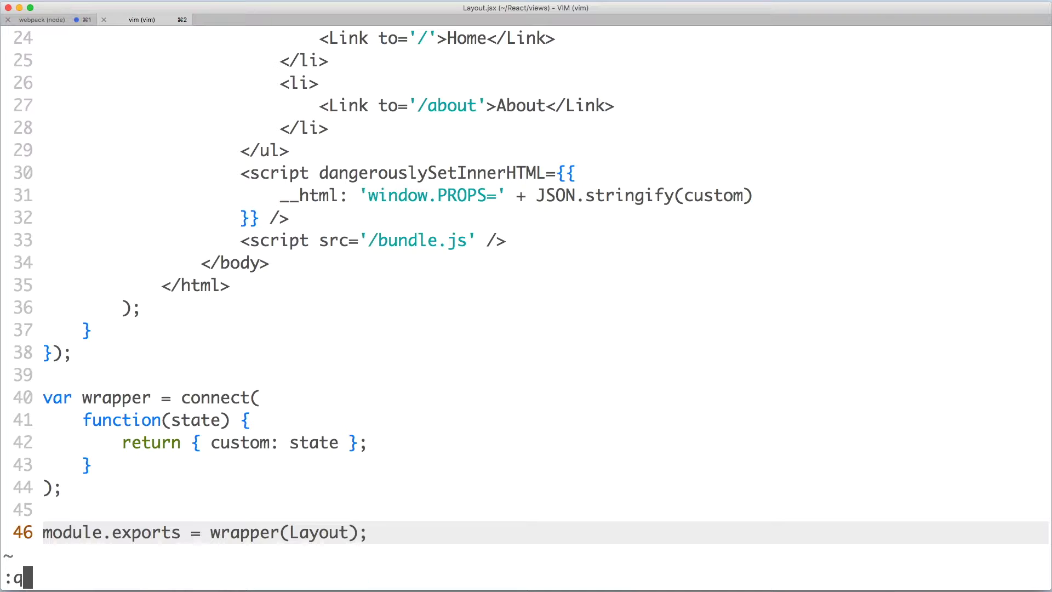
Quit Vim and npm install babel-preset-es2015 in the project.
{"action": "key", "text": "Return"}
{"action": "type", "text": "npm ins"}
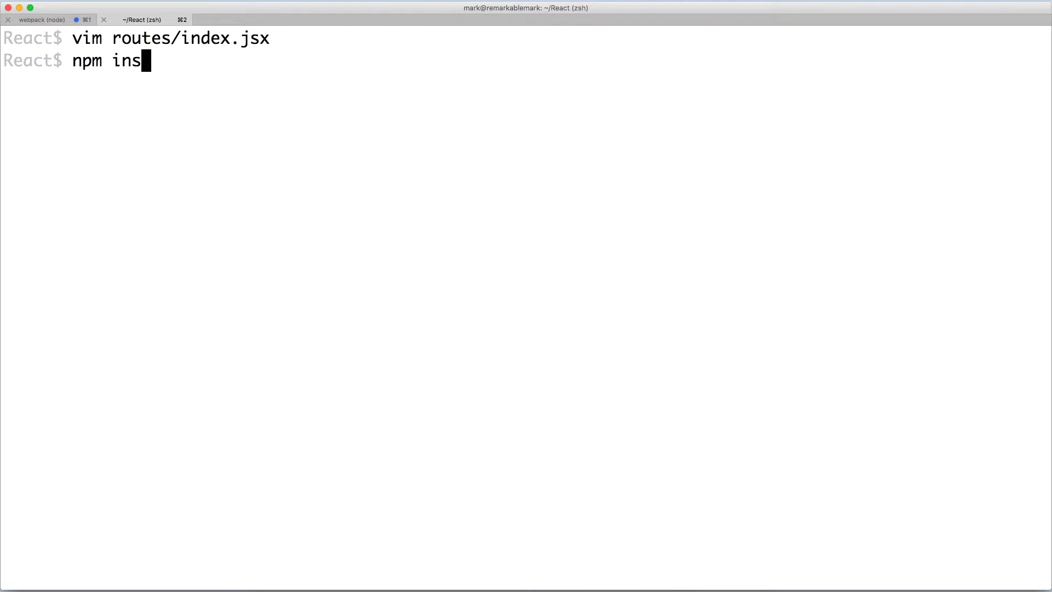
{"action": "type", "text": "tall babel-preset-es2"}
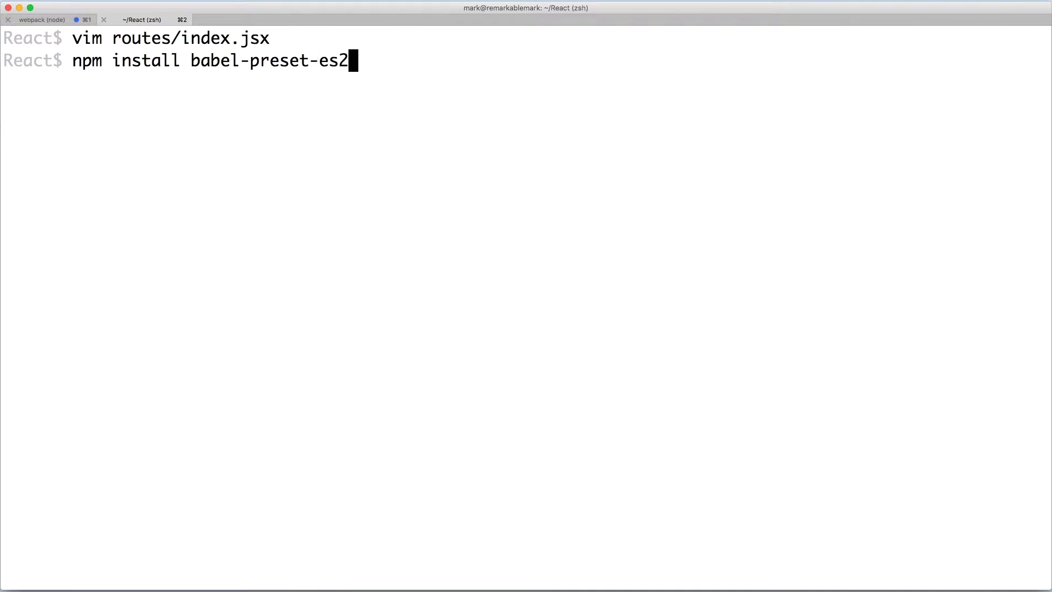
{"action": "type", "text": "015"}
{"action": "key", "text": "Return"}
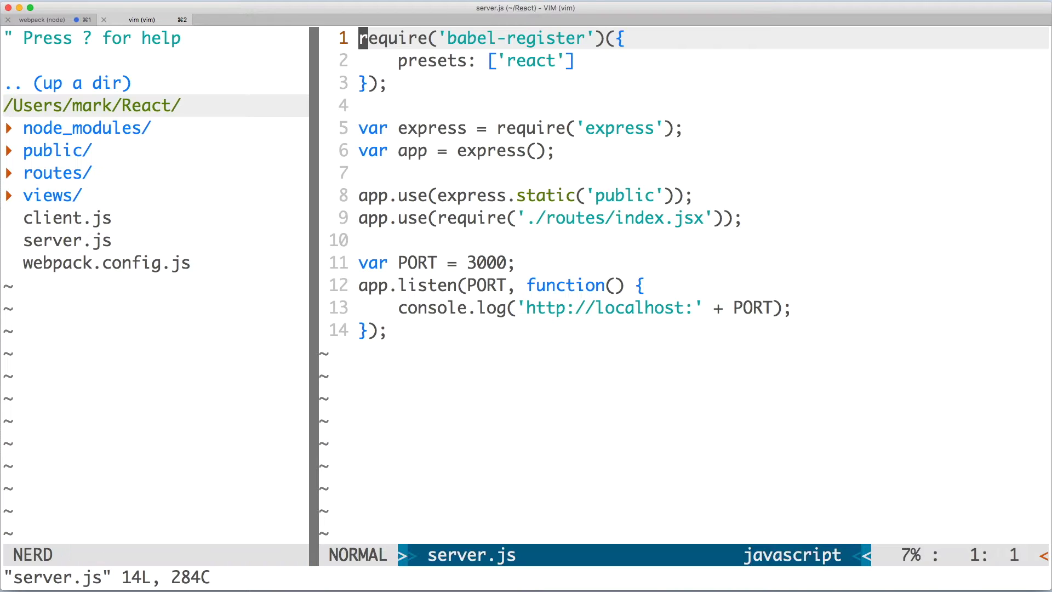
Add 'es2015' after 'react' in the server.js presets and save it.
{"action": "key", "text": "j"}
{"action": "key", "text": "End"}
{"action": "type", "text": "act', 'es2015'"}
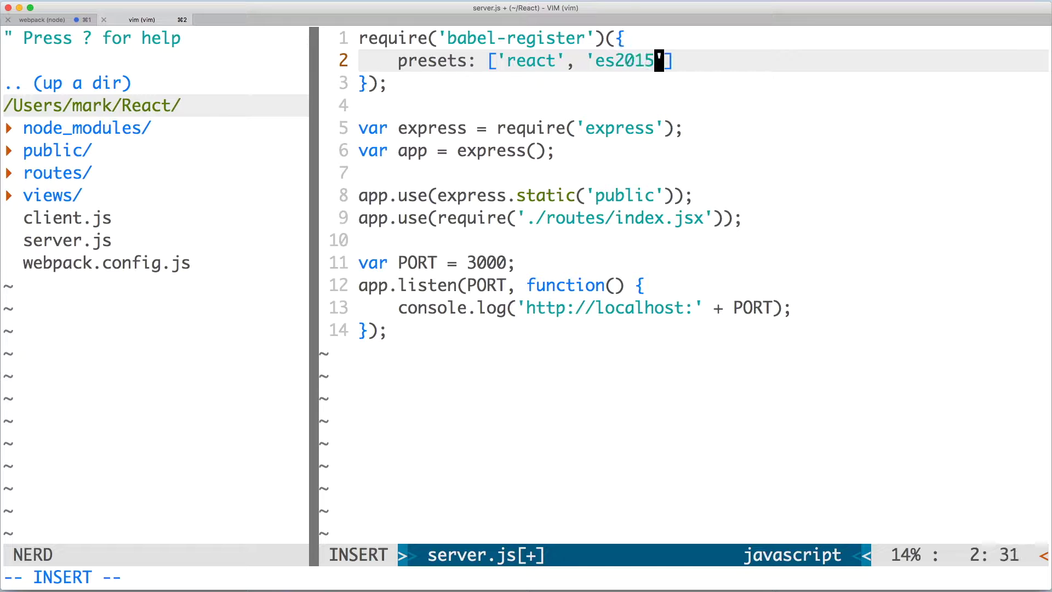
{"action": "key", "text": "Escape"}
{"action": "type", "text": ":w"}
{"action": "key", "text": "Return"}
Add 'es2015' to the webpack.config.js presets and save it.
{"action": "key", "text": "ctrl+p"}
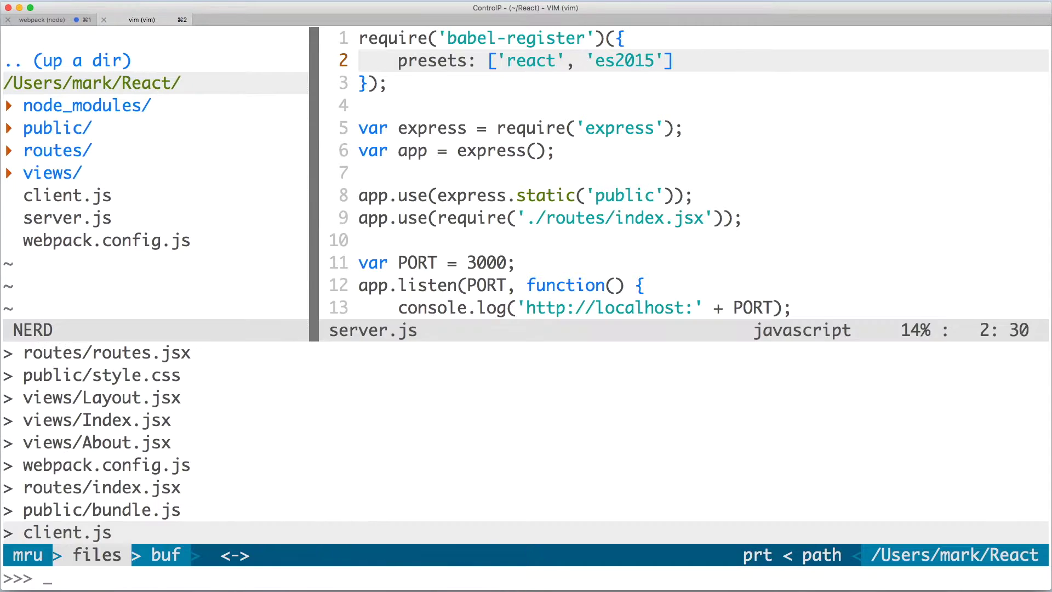
{"action": "type", "text": "web"}
{"action": "key", "text": "Return"}
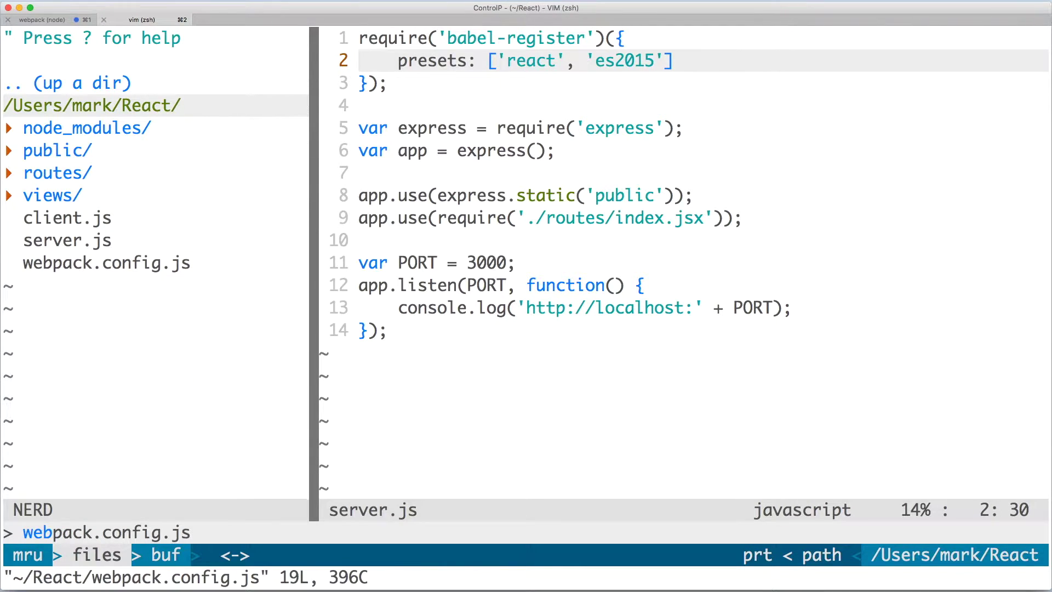
{"action": "type", "text": "14Gf]i, "}
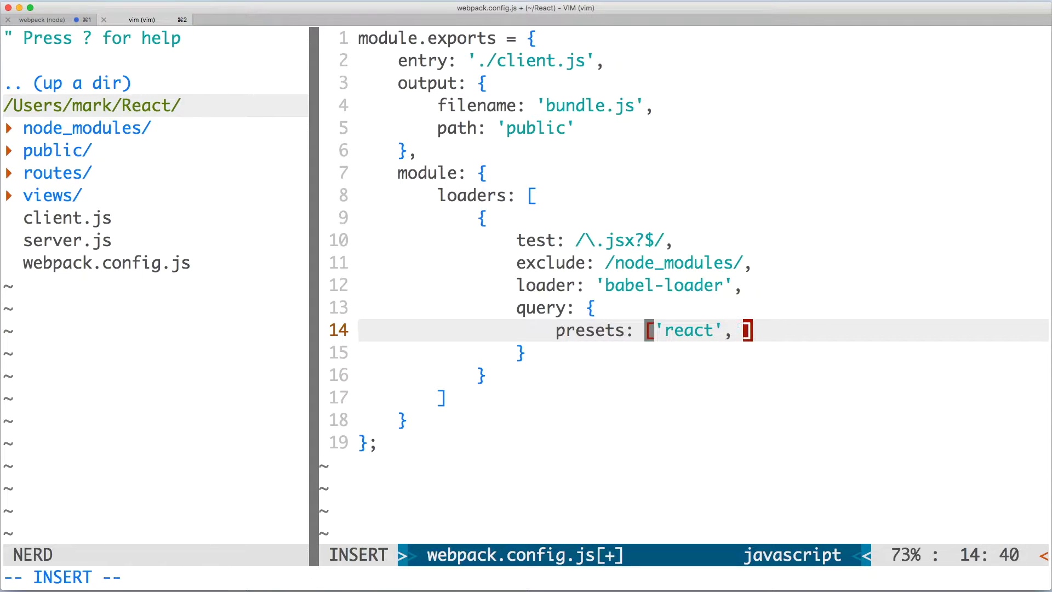
{"action": "type", "text": "'es2015'"}
{"action": "key", "text": "Escape"}
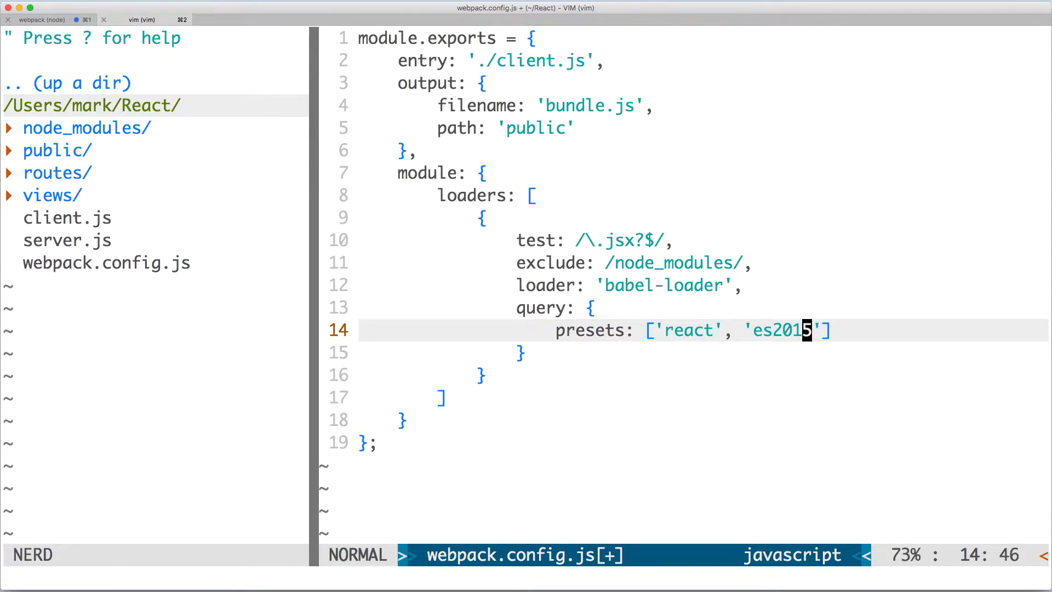
{"action": "type", "text": ":w"}
{"action": "key", "text": "Return"}
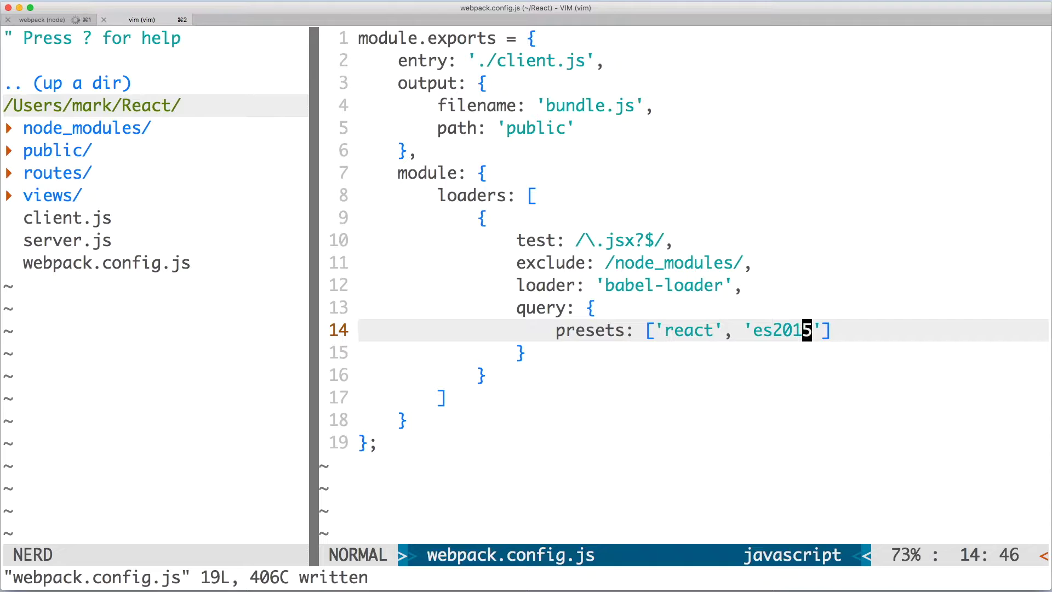
Restart the webpack watcher with webpack -w in the dev-server tab.
{"action": "key", "text": "super+1"}
{"action": "key", "text": "ctrl+c"}
{"action": "type", "text": "webpack -w"}
{"action": "key", "text": "Return"}
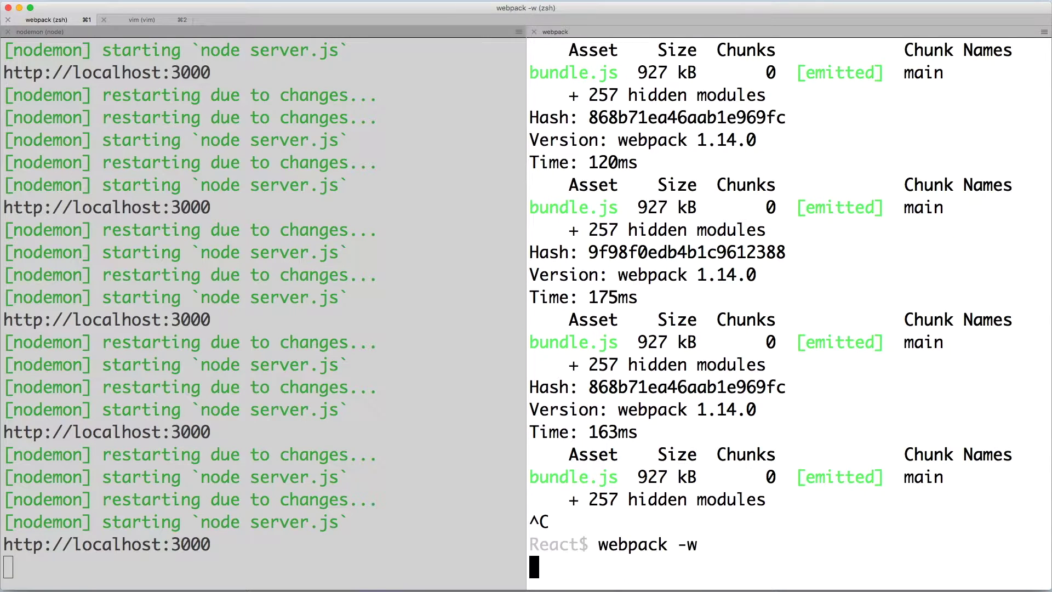
{"action": "key", "text": "super+2"}
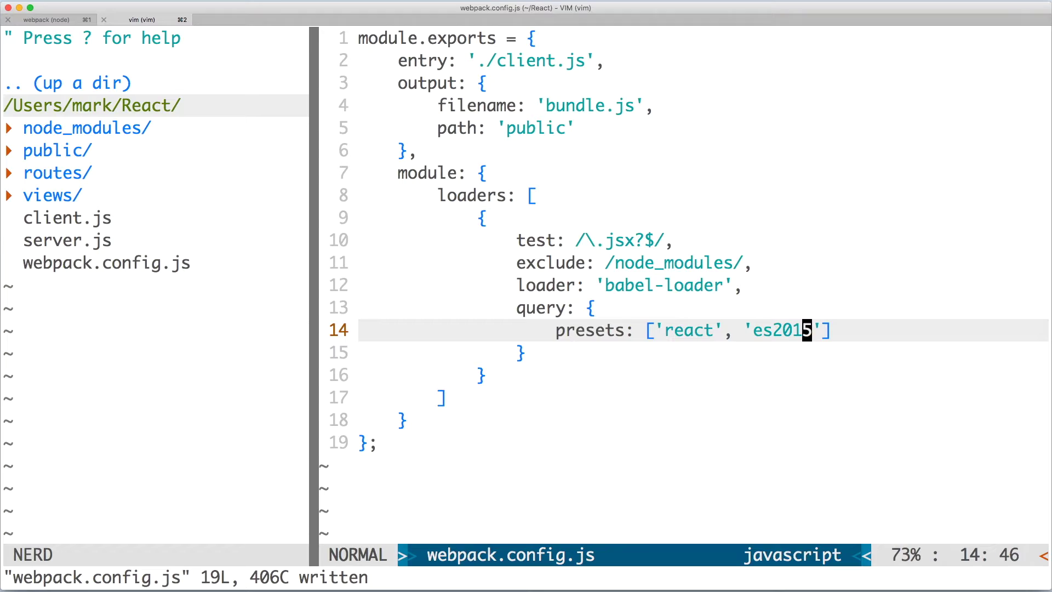
{"action": "key", "text": "ctrl+p"}
{"action": "type", "text": "Lay"}
Open views/Layout.jsx and hide the NERDTree file tree.
{"action": "key", "text": "Return"}
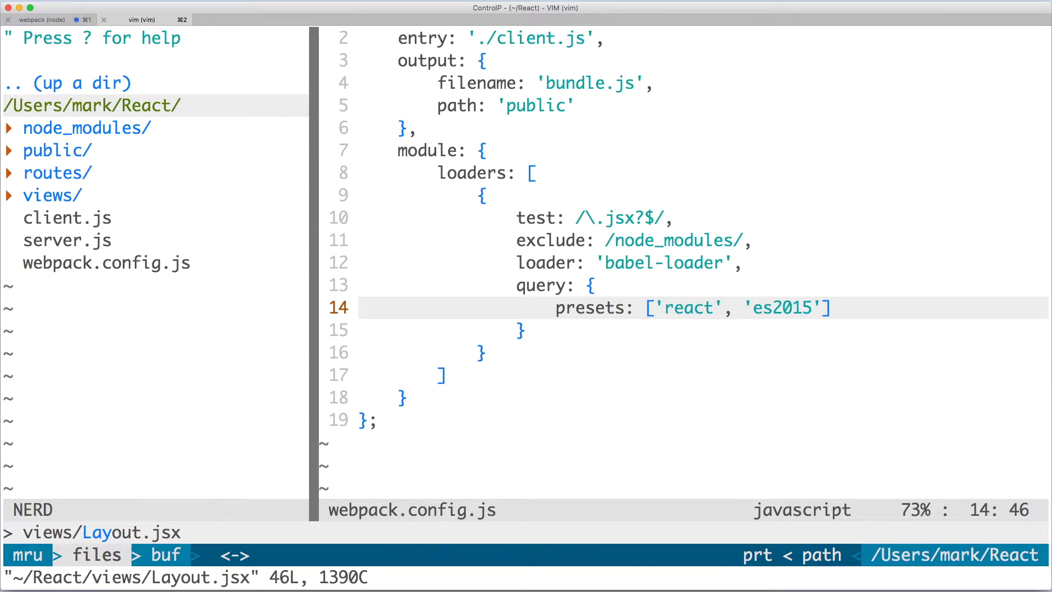
{"action": "key", "text": ":NERDTreeToggle"}
{"action": "key", "text": "Return"}
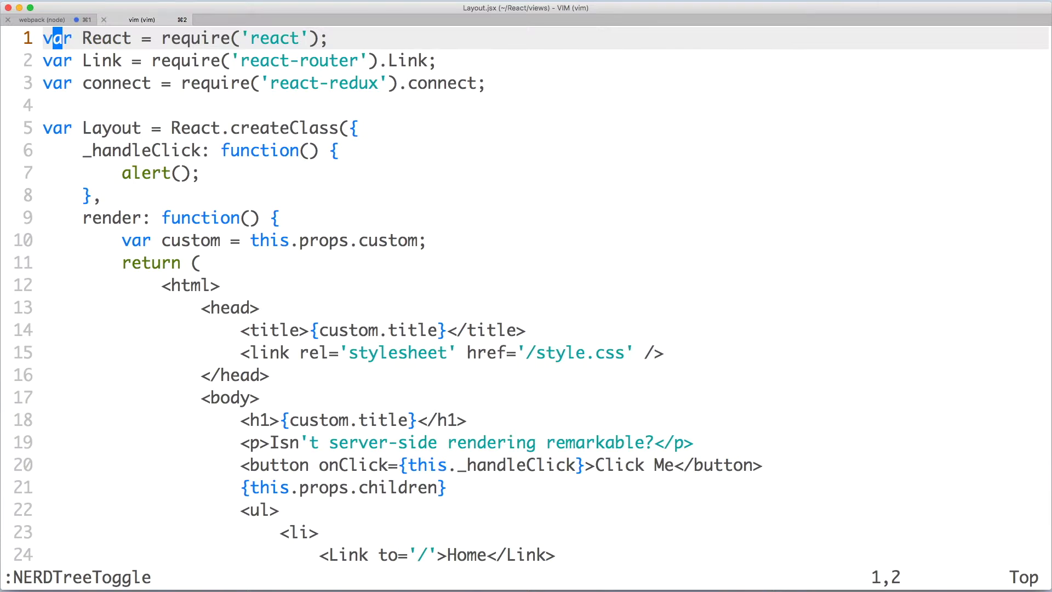
{"action": "type", "text": "qd0cwimport"}
Convert the React and Link require lines into ES6 import ... from statements.
{"action": "key", "text": "Escape"}
{"action": "type", "text": "W"}
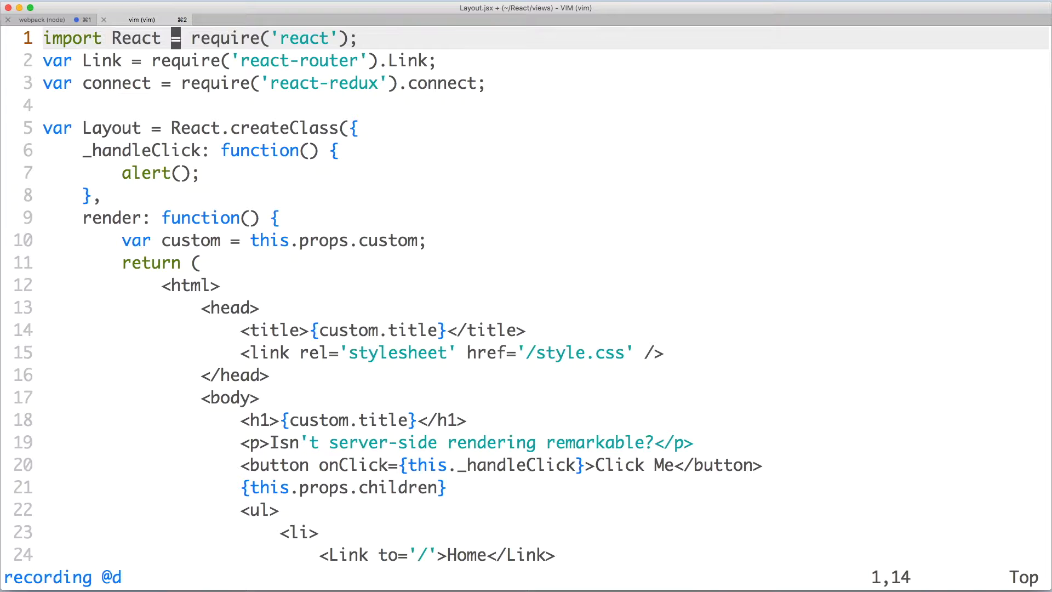
{"action": "type", "text": "cf(from"}
{"action": "key", "text": "Escape"}
{"action": "type", "text": "f)xq"}
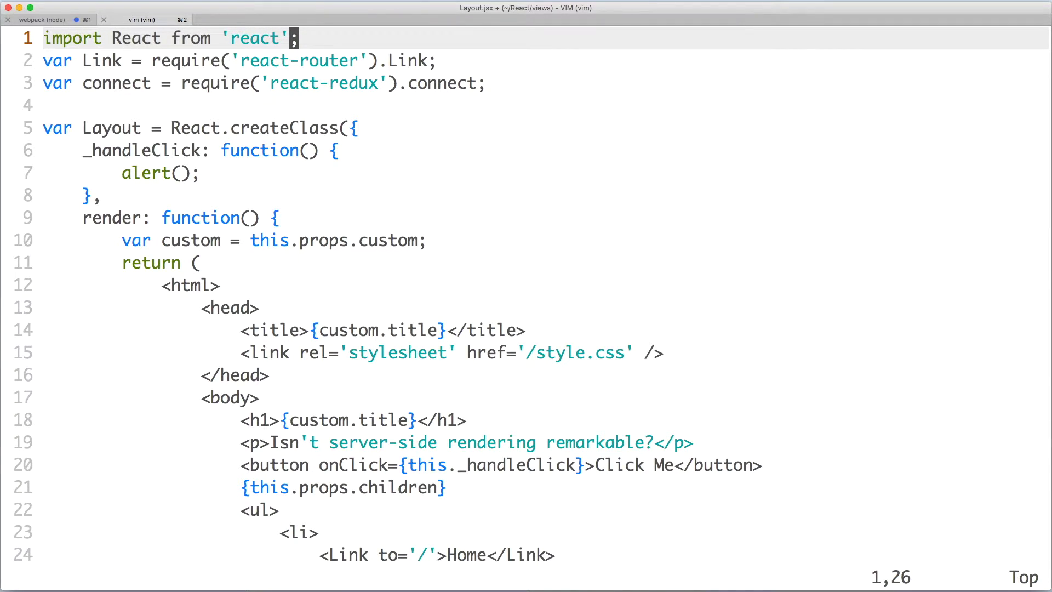
{"action": "type", "text": "jqm0cw"}
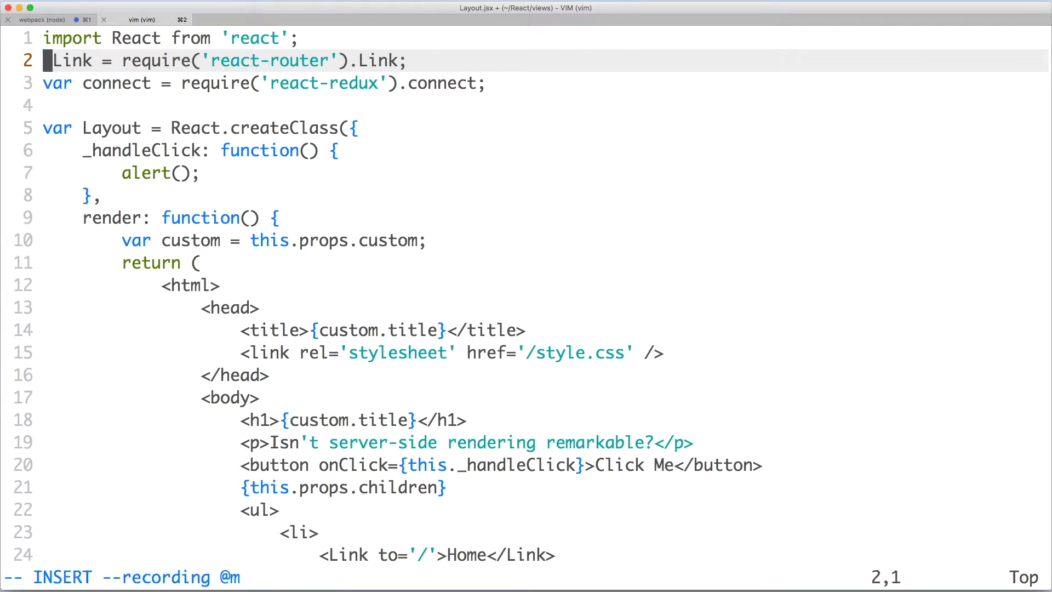
{"action": "type", "text": "import {"}
{"action": "key", "text": "Escape"}
{"action": "type", "text": "ea }"}
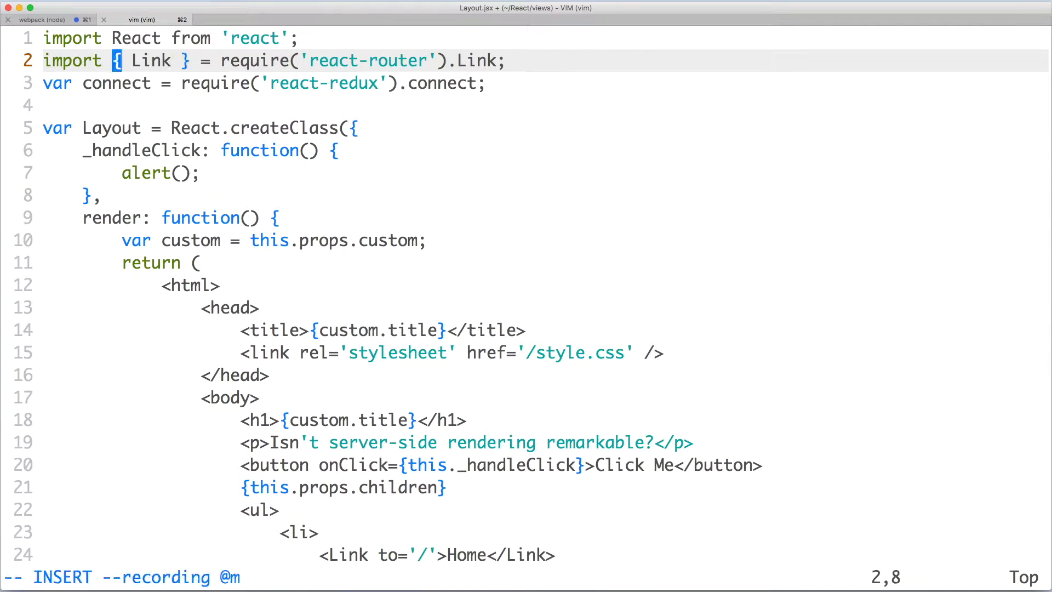
{"action": "key", "text": "Escape"}
{"action": "type", "text": "wcf( from"}
{"action": "key", "text": "Escape"}
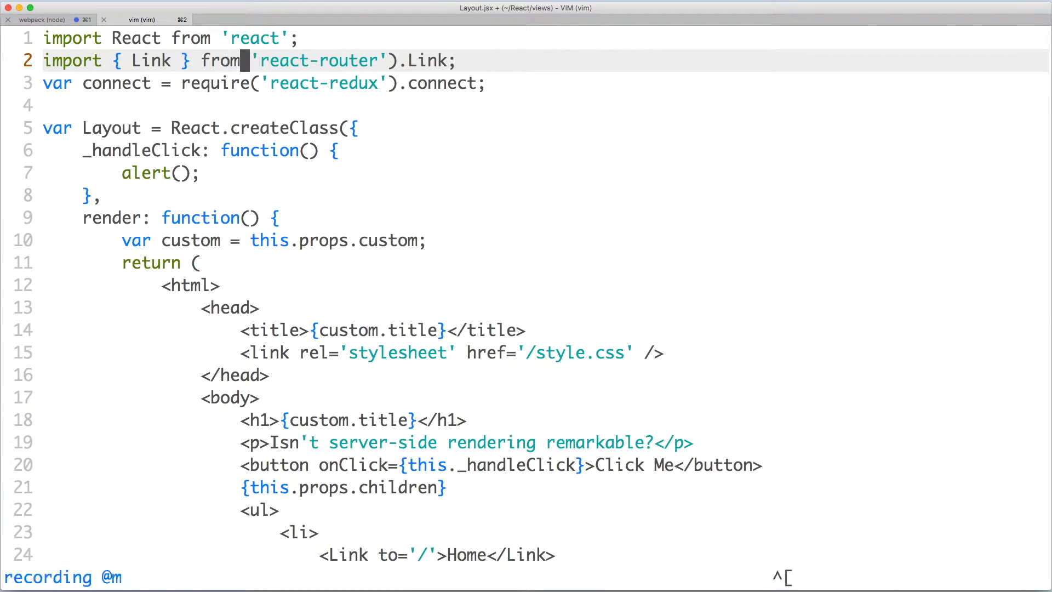
{"action": "type", "text": "f)dt;qj@"}
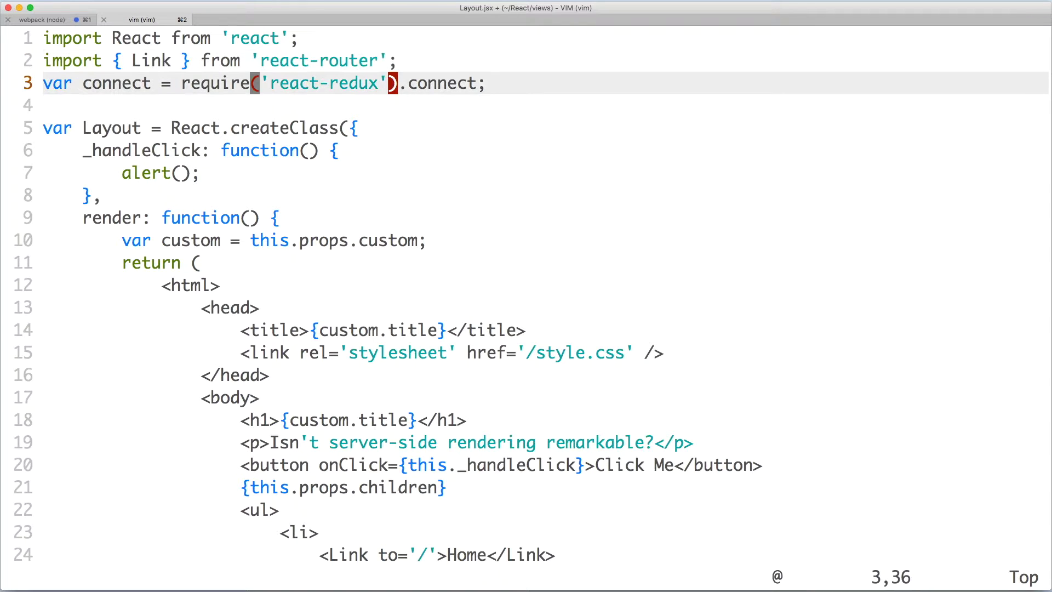
{"action": "type", "text": "m"}
Change line 5 to 'class Layout extends React.Component' instead of React.createClass.
{"action": "key", "text": "j"}
{"action": "key", "text": "j"}
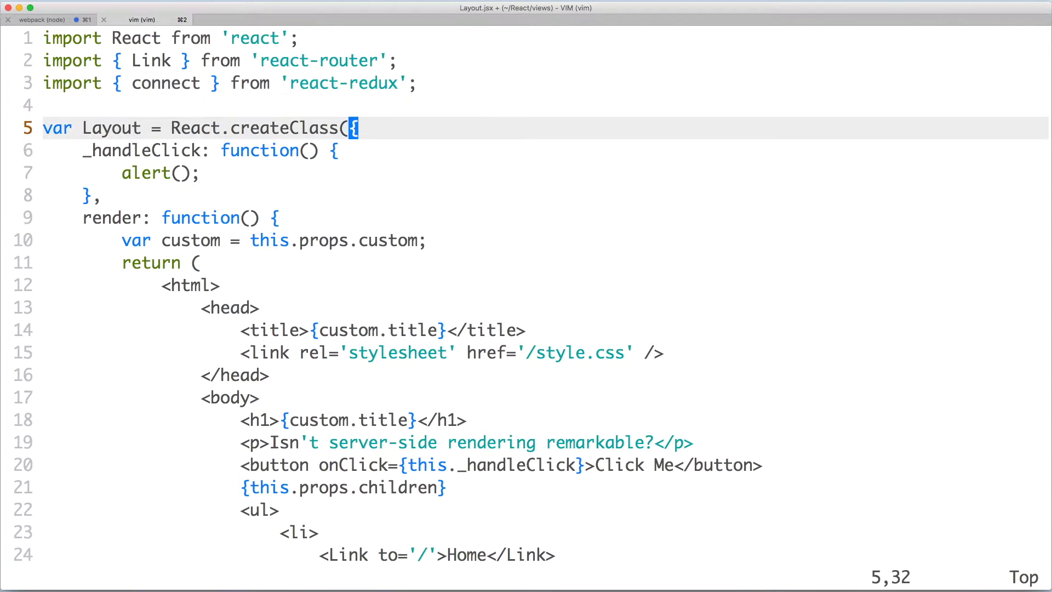
{"action": "type", "text": "0cwclass"}
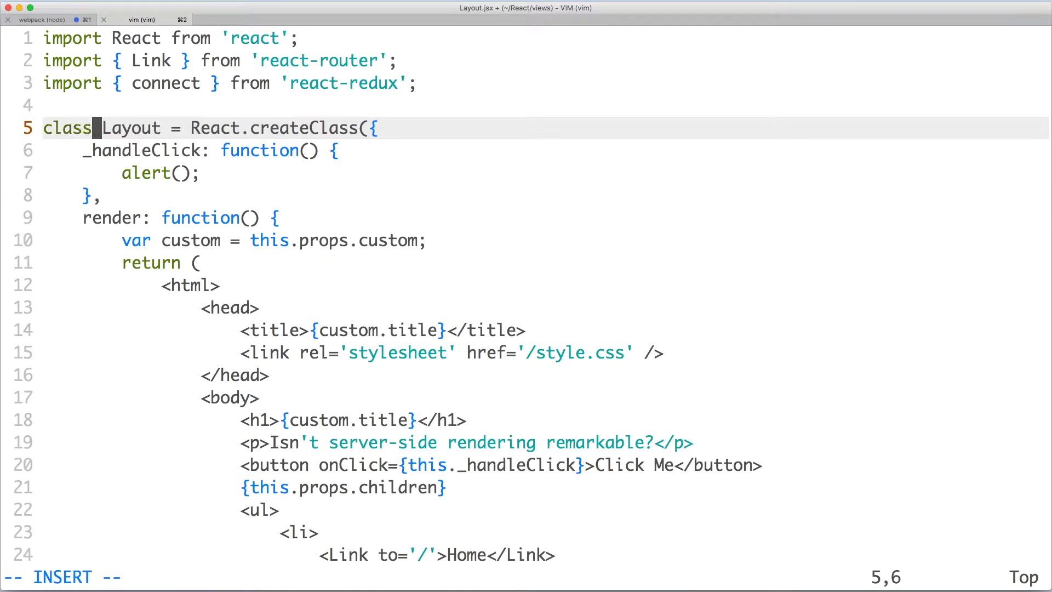
{"action": "key", "text": "Escape"}
{"action": "type", "text": "f=sextends"}
{"action": "key", "text": "Escape"}
{"action": "type", "text": "Wfcct(Component"}
{"action": "key", "text": "Escape"}
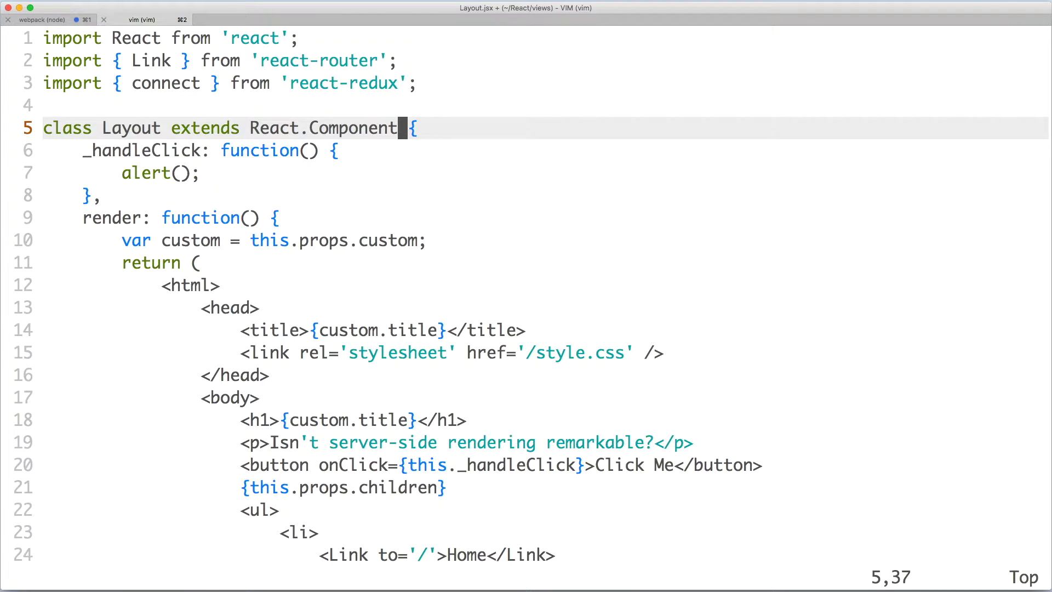
{"action": "type", "text": "l"}
{"action": "type", "text": "%lx"}
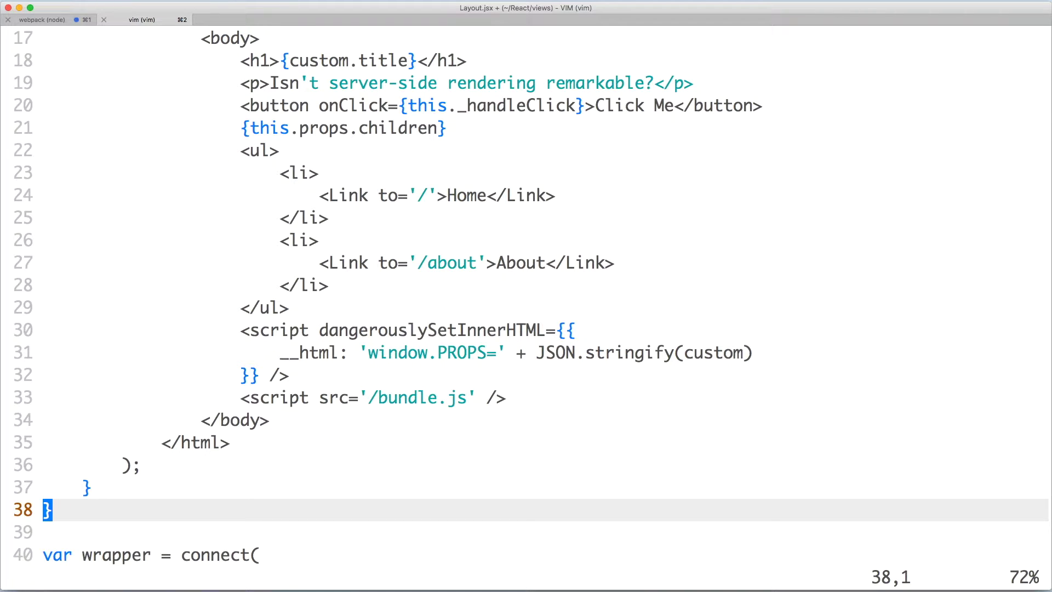
{"action": "type", "text": "%j3"}
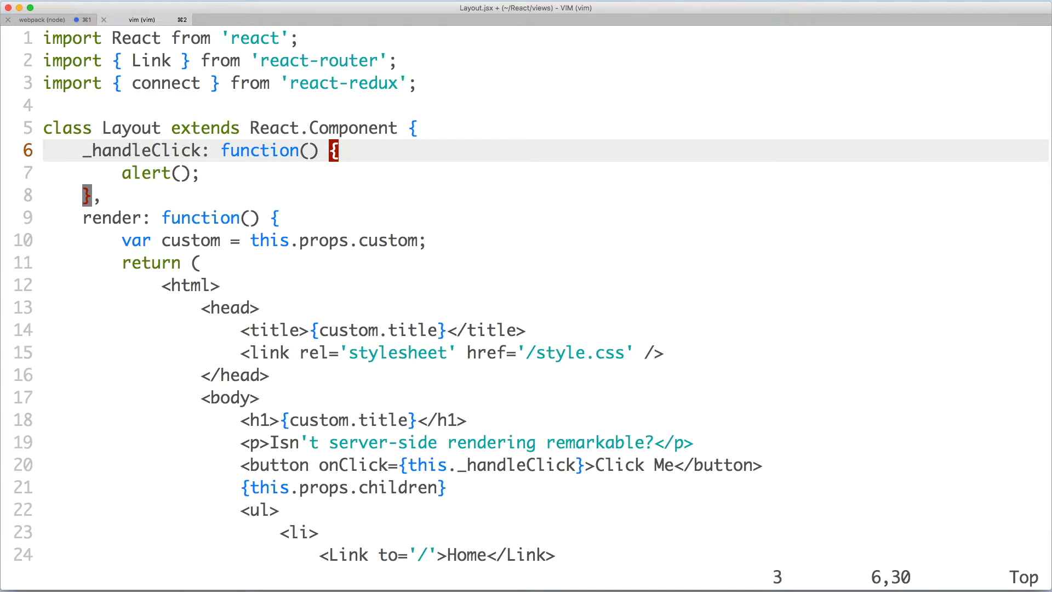
{"action": "type", "text": "b"}
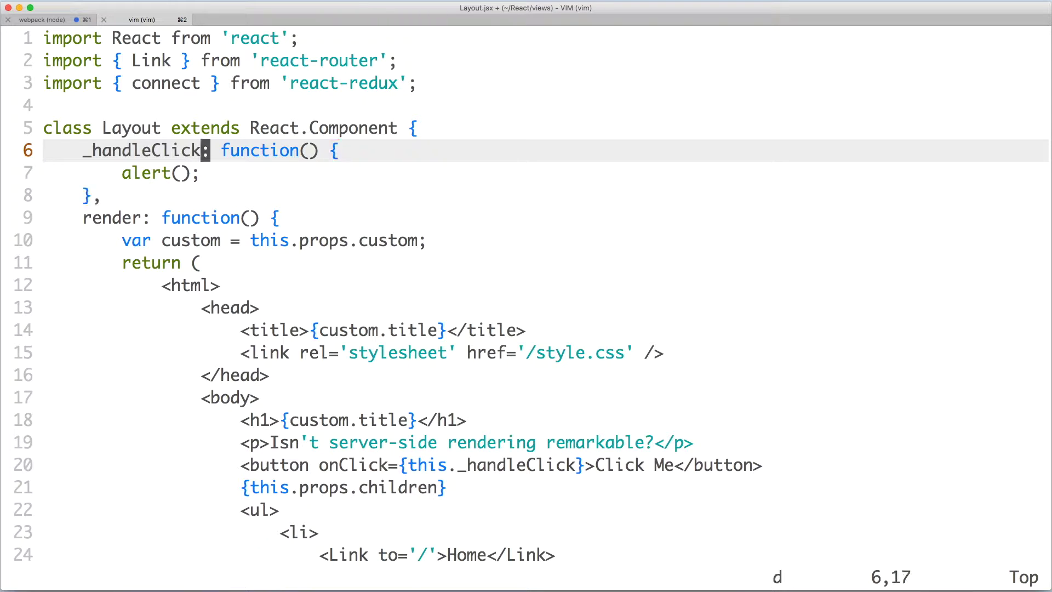
{"action": "type", "text": "d3b"}
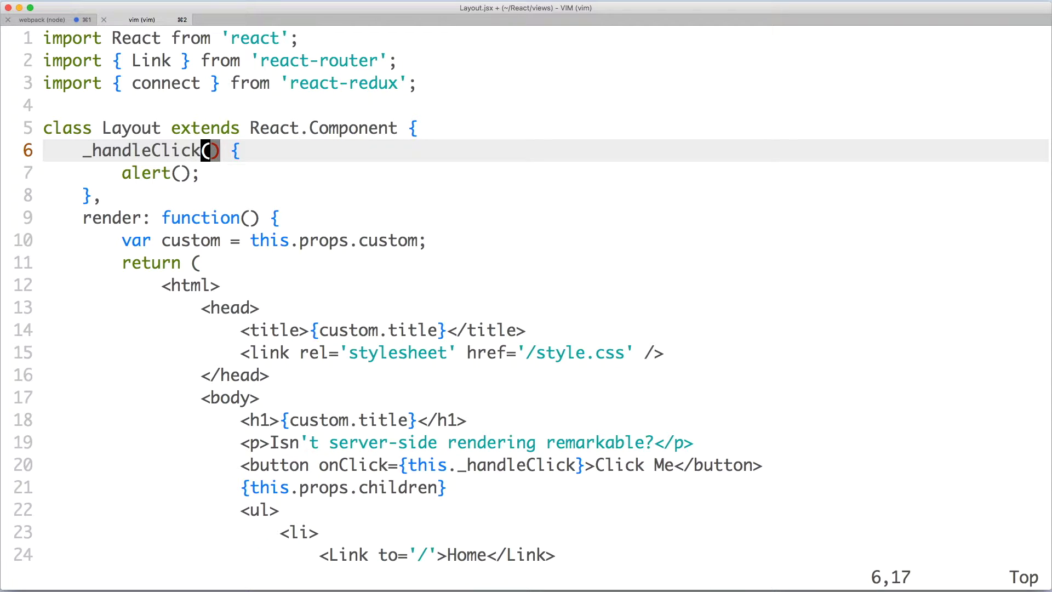
{"action": "type", "text": "jjx"}
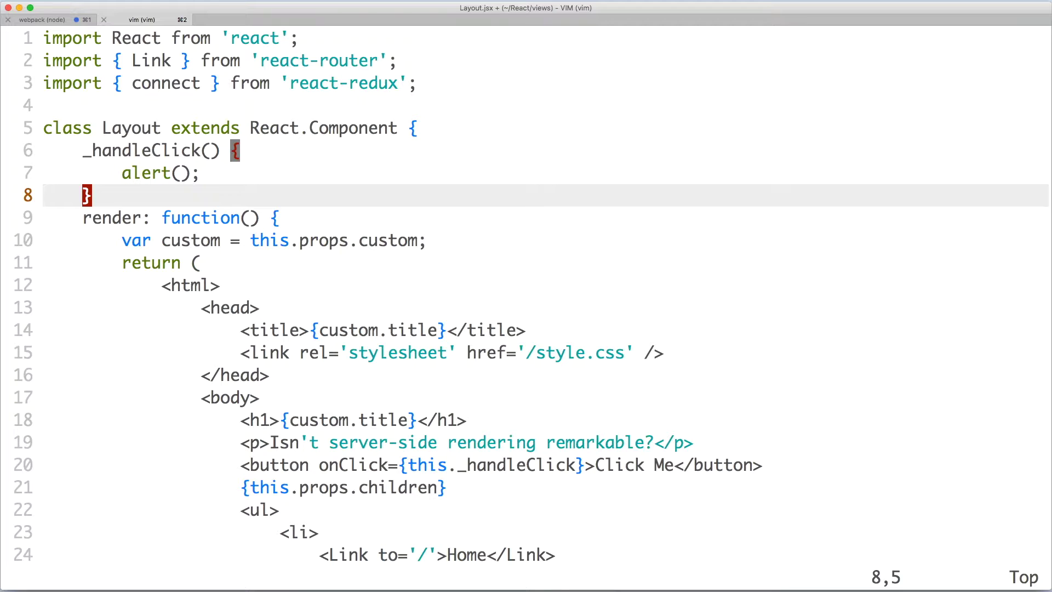
{"action": "type", "text": "jf:dt(j"}
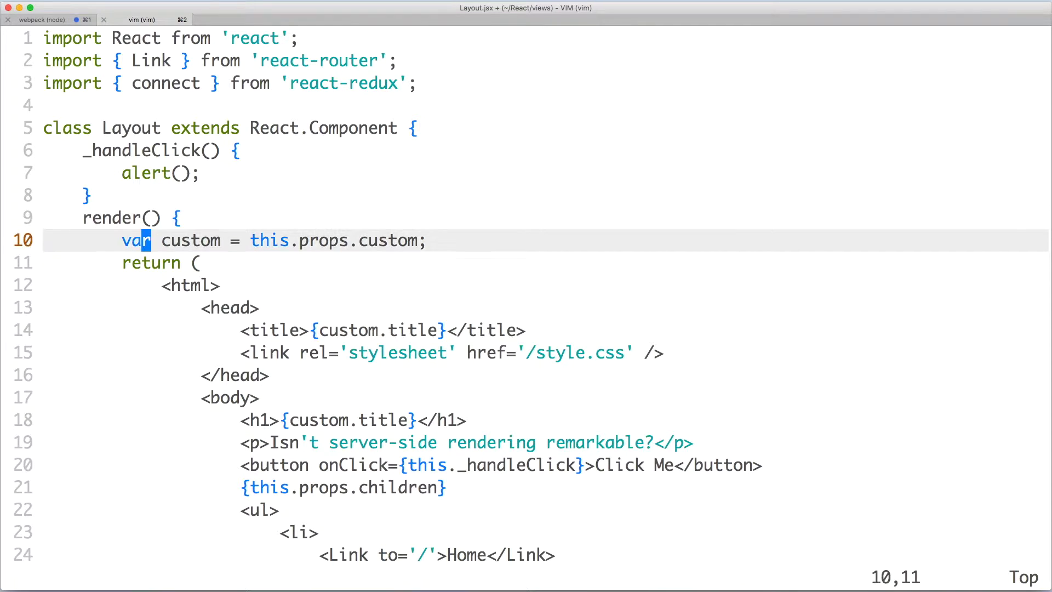
{"action": "type", "text": "bcwconst {"}
Destructure custom from this.props and close Layout with a plain class brace.
{"action": "key", "text": "Escape"}
{"action": "type", "text": "ea }"}
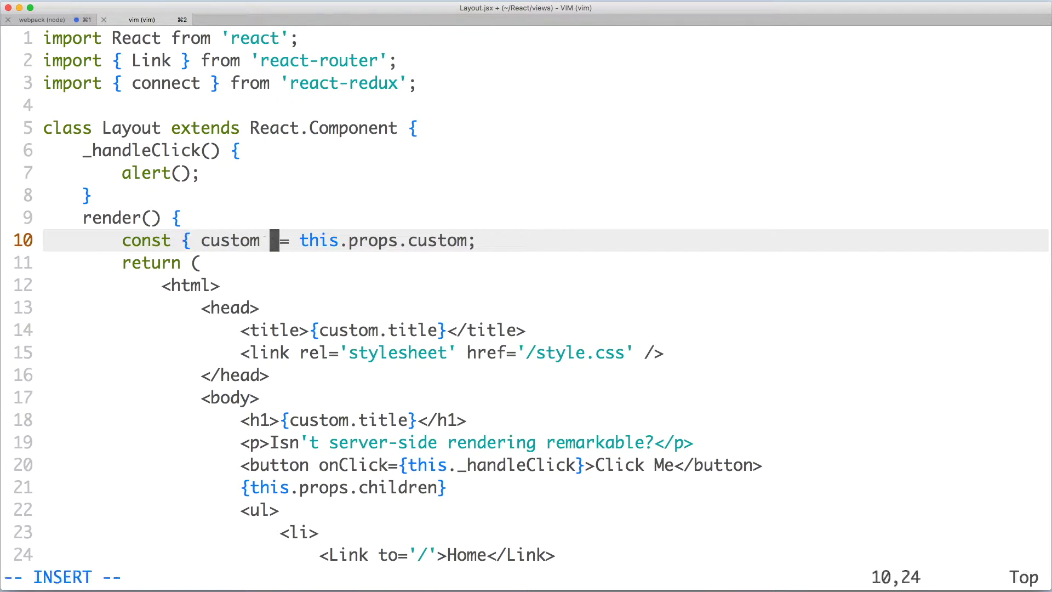
{"action": "key", "text": "Escape"}
{"action": "type", "text": "2f.dt;"}
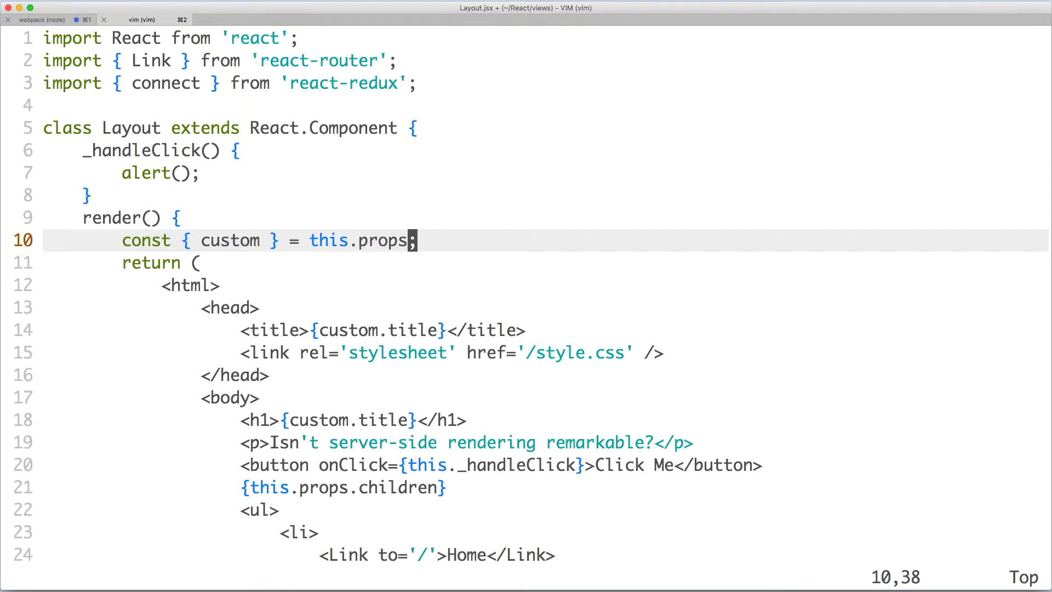
{"action": "key", "text": "shift+g"}
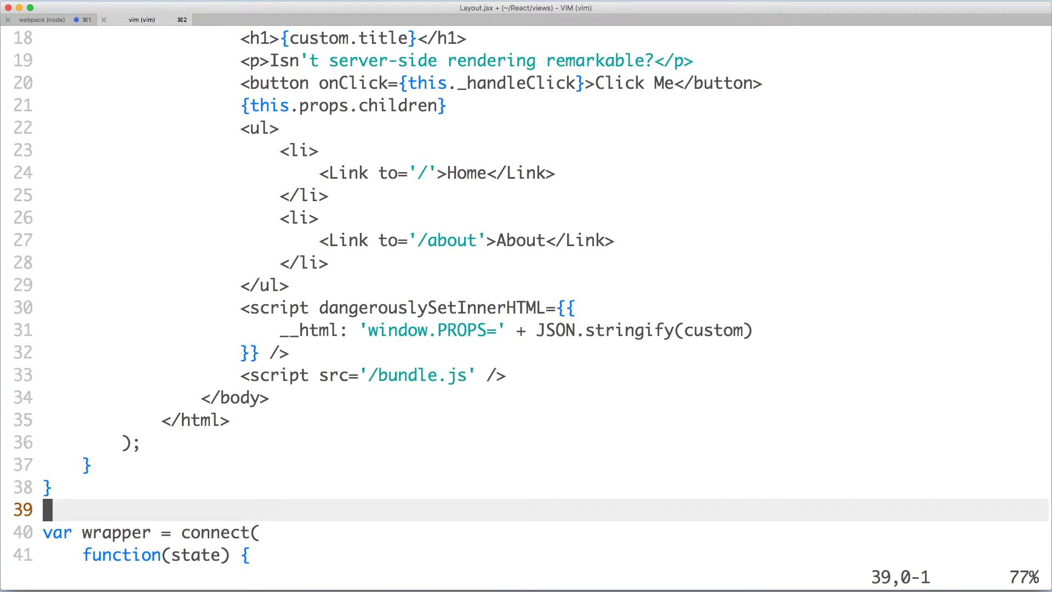
{"action": "type", "text": "jcwconst"}
Use const wrapper, an arrow state mapper and export default wrapper(Layout), then save.
{"action": "key", "text": "Escape"}
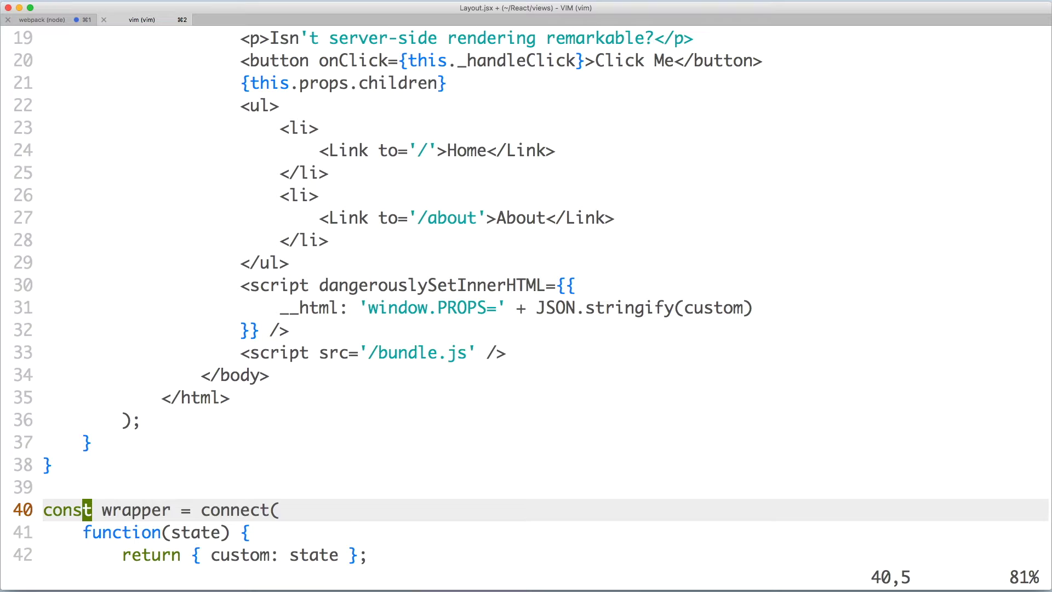
{"action": "type", "text": "jdwf)a =>"}
{"action": "key", "text": "Escape"}
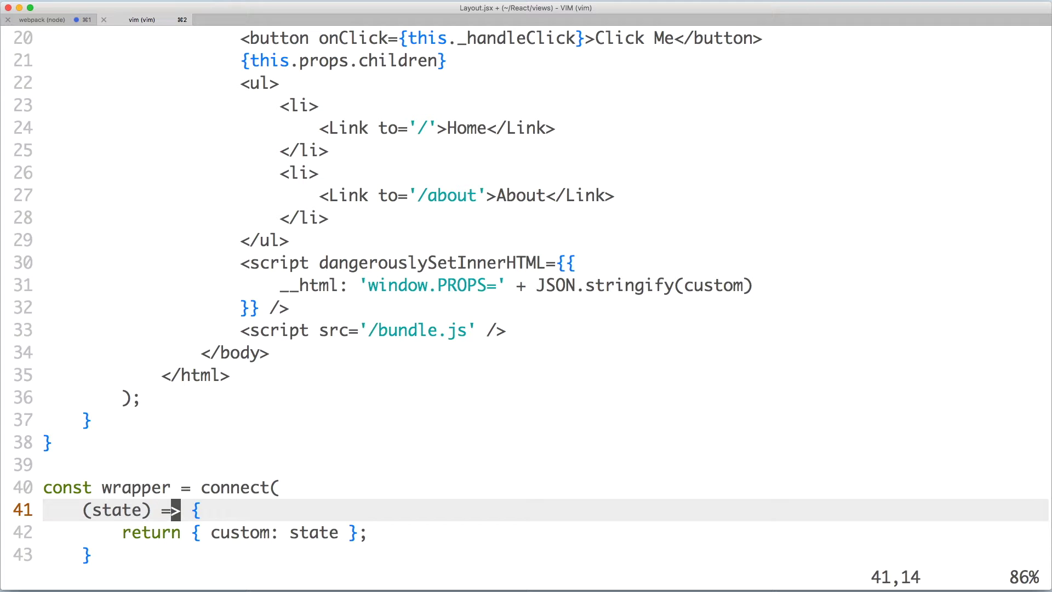
{"action": "type", "text": "}j"}
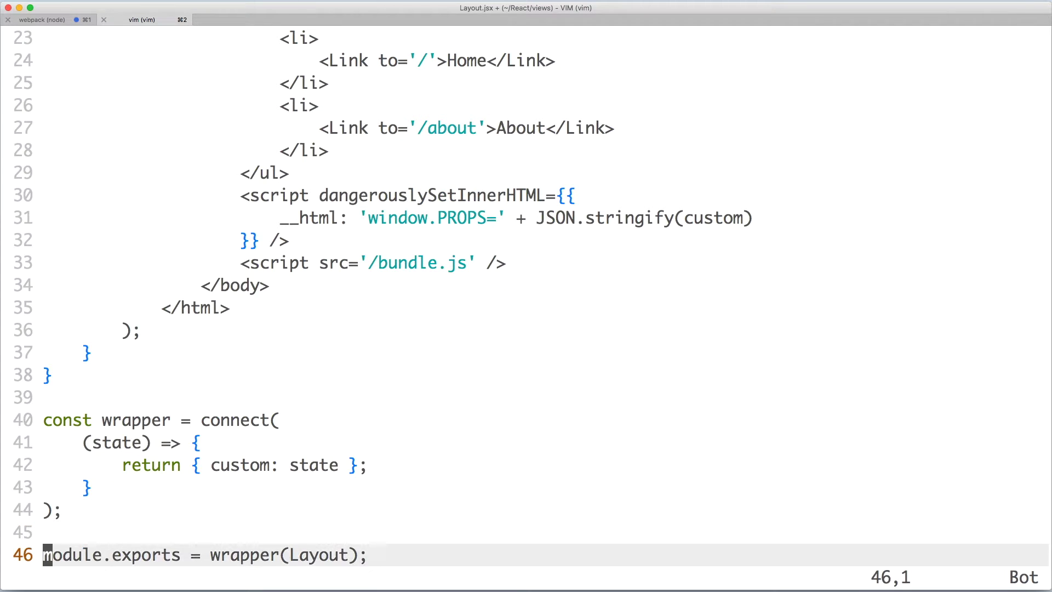
{"action": "type", "text": "df.es defa"}
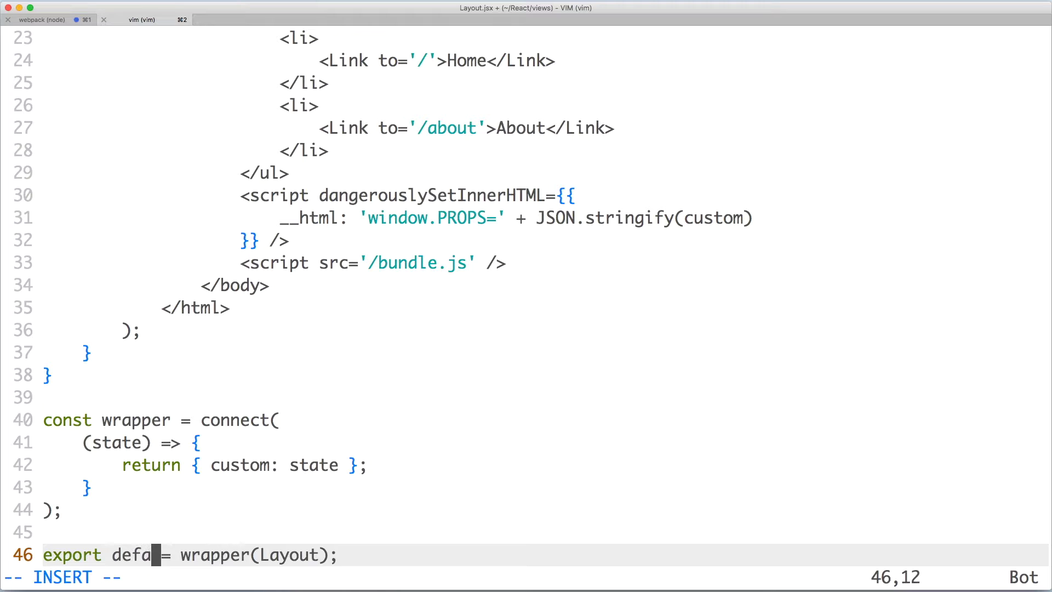
{"action": "type", "text": "ult"}
{"action": "key", "text": "Escape"}
{"action": "type", "text": "wdw"}
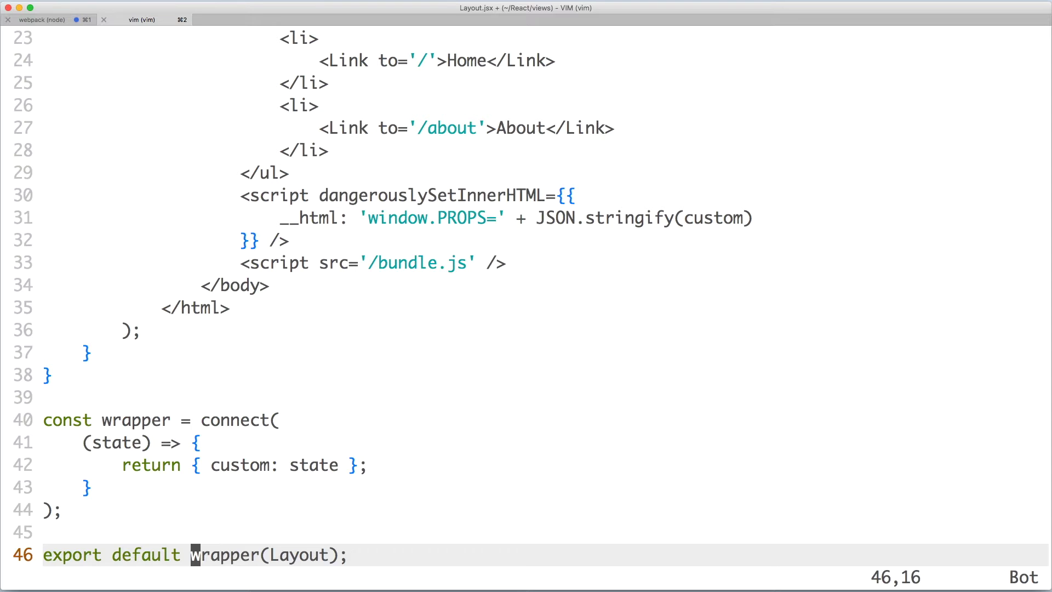
{"action": "type", "text": ":w"}
{"action": "key", "text": "Return"}
Open Index.jsx, import React via the q macro, and declare export default function Index().
{"action": "key", "text": "ctrl+p"}
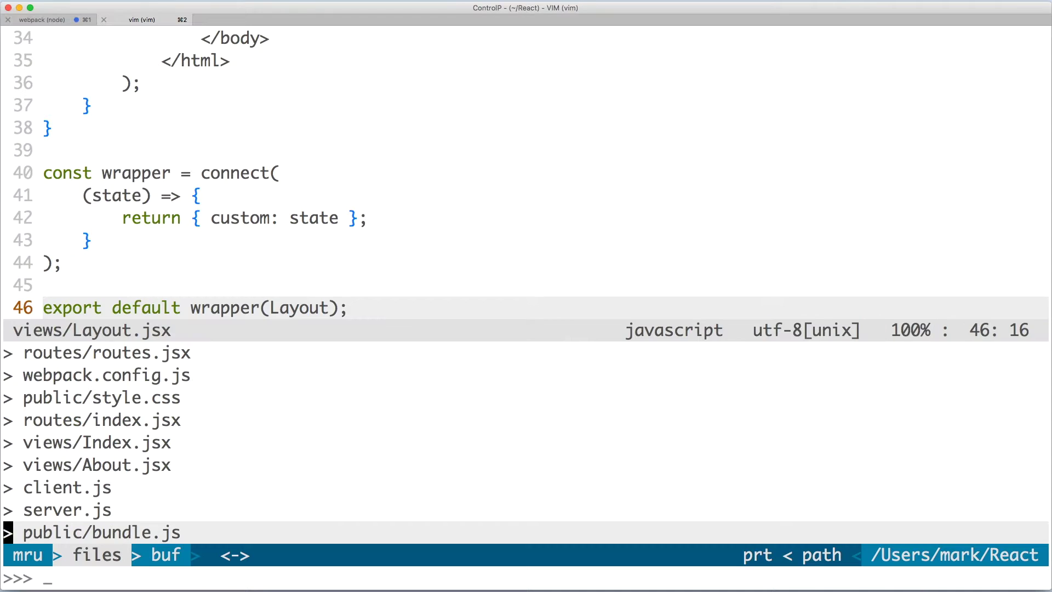
{"action": "type", "text": "Index"}
{"action": "key", "text": "Return"}
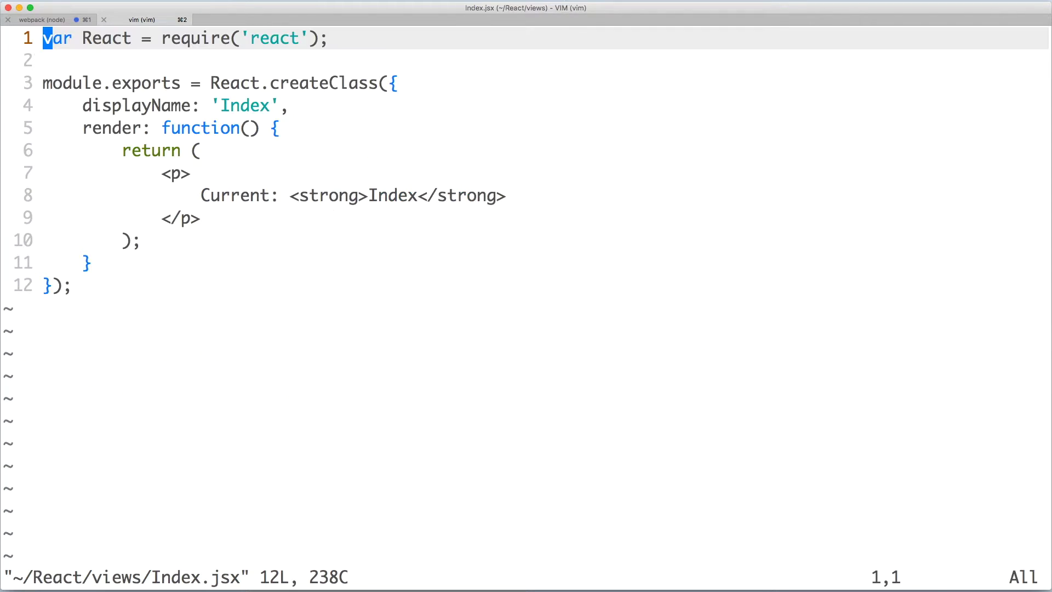
{"action": "key", "text": "@q"}
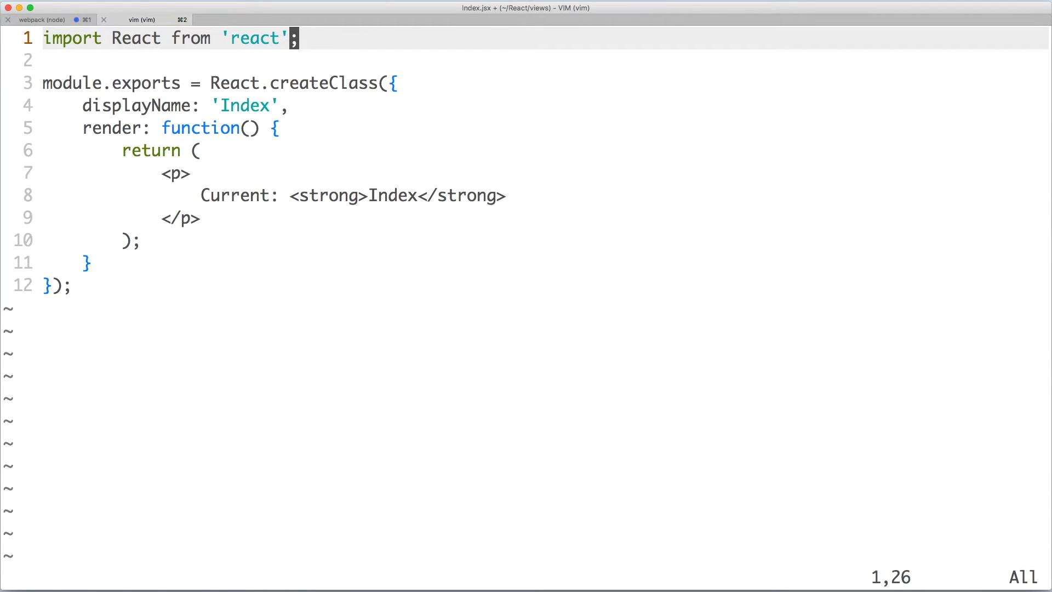
{"action": "type", "text": "2jV2j"}
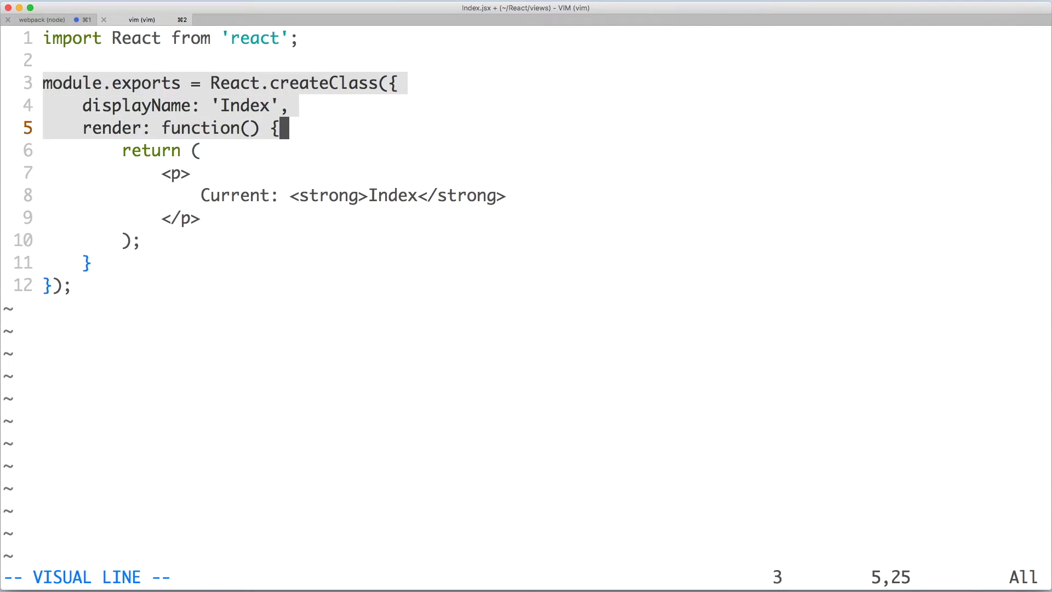
{"action": "type", "text": "cexport default f"}
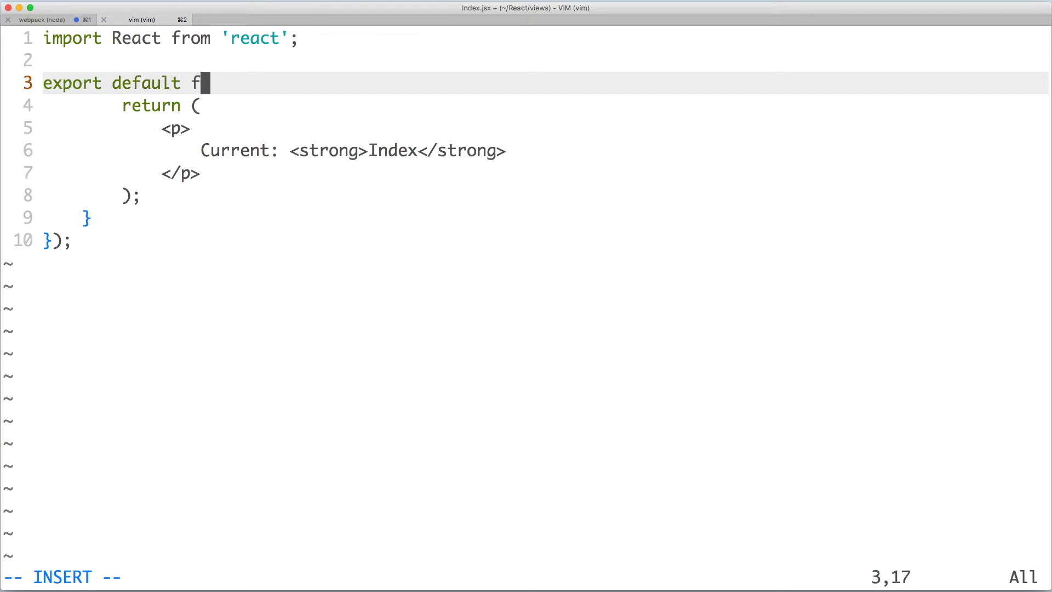
{"action": "type", "text": "unction Index() "}
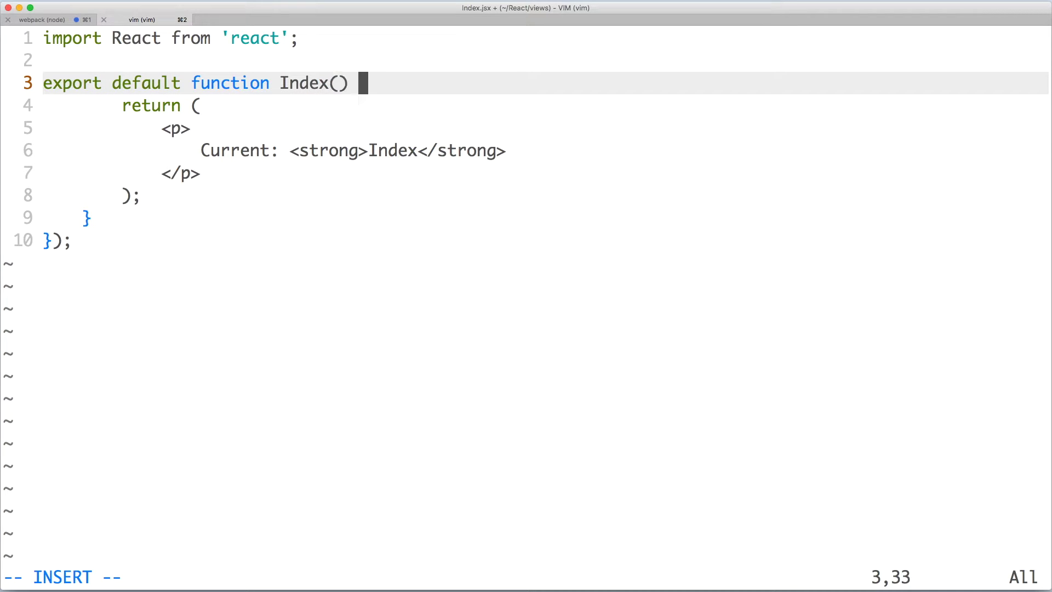
{"action": "type", "text": "{"}
{"action": "key", "text": "Escape"}
{"action": "type", "text": "jV5j"}
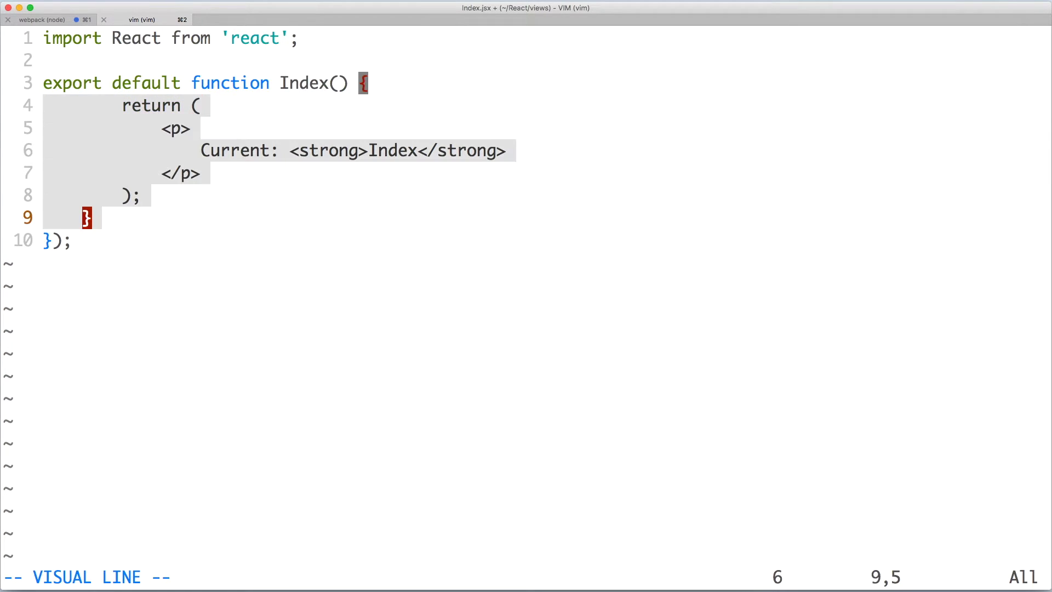
{"action": "type", "text": "<Gdd"}
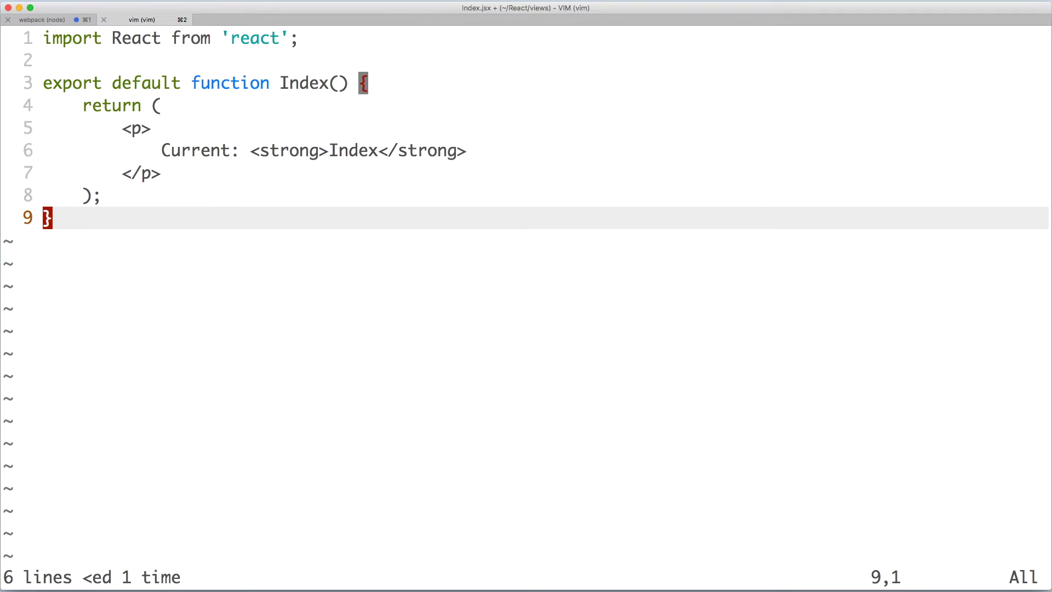
{"action": "type", "text": ":w"}
Save Index.jsx and open About.jsx.
{"action": "key", "text": "Return"}
{"action": "key", "text": "ctrl+p"}
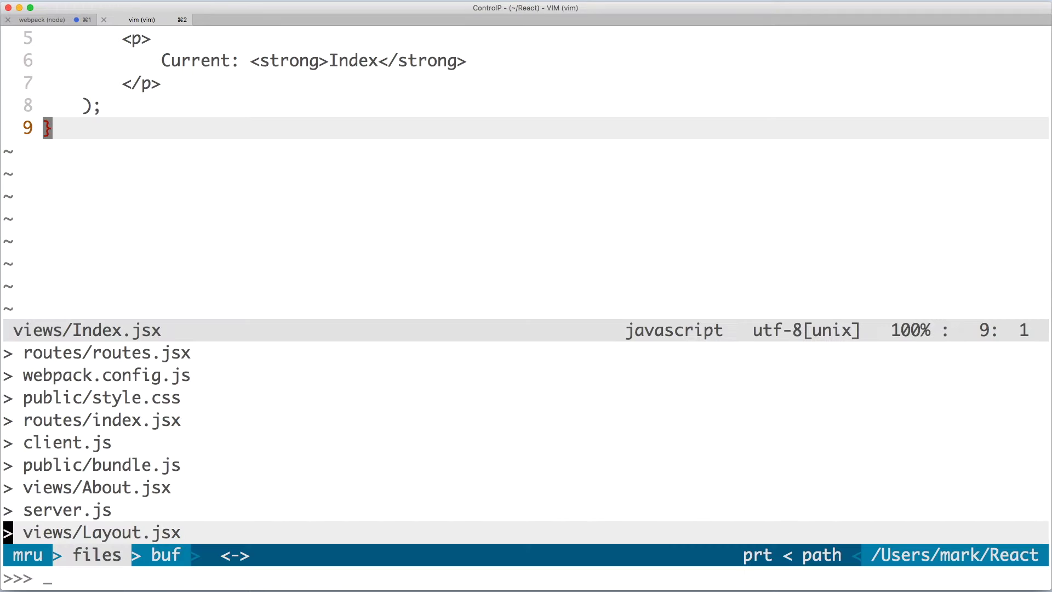
{"action": "type", "text": "About"}
{"action": "key", "text": "Return"}
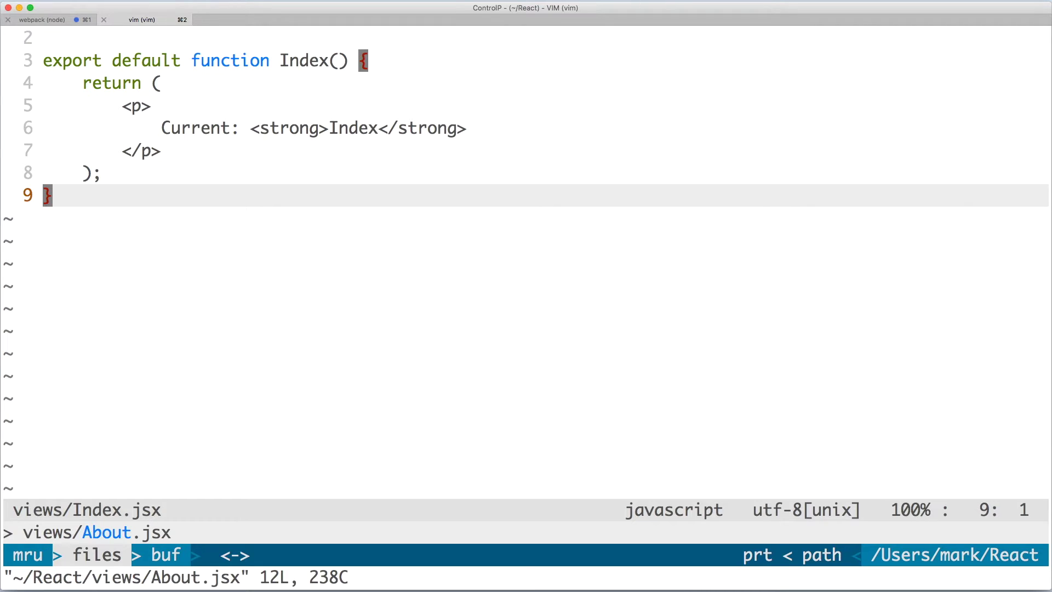
{"action": "type", "text": "ccimport React from 'react';"}
Import React, declare export default function About(), dedent the body and save.
{"action": "key", "text": "Escape"}
{"action": "type", "text": "jjVjj"}
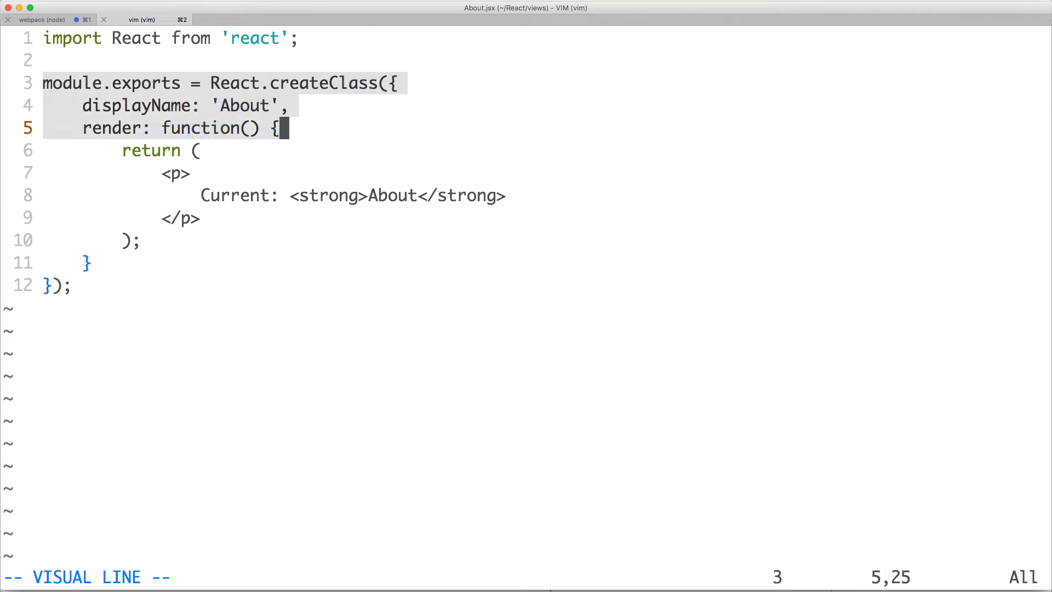
{"action": "type", "text": "cexport default fu"}
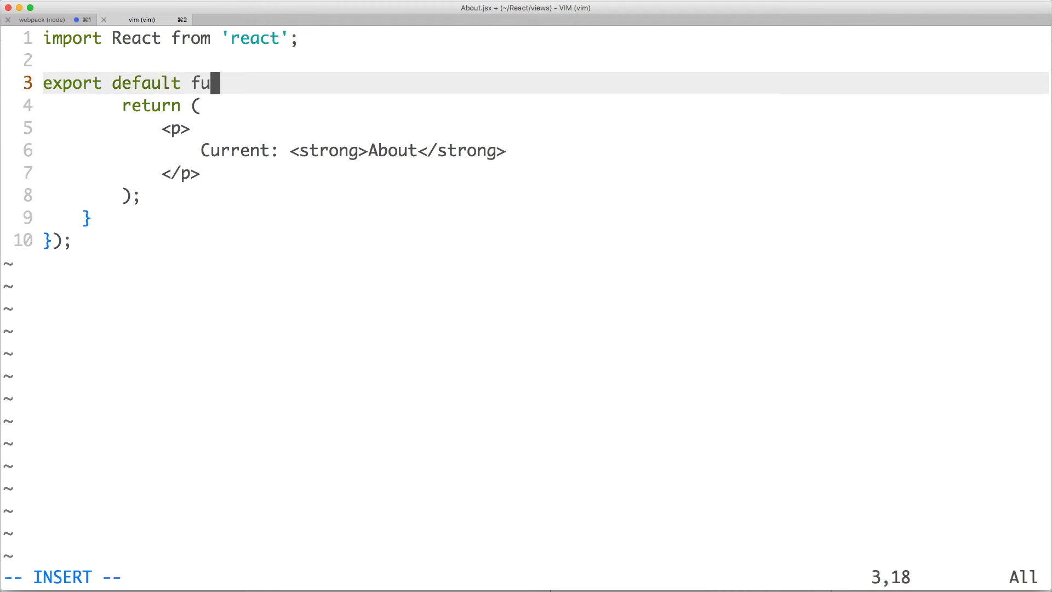
{"action": "type", "text": "nction About() {"}
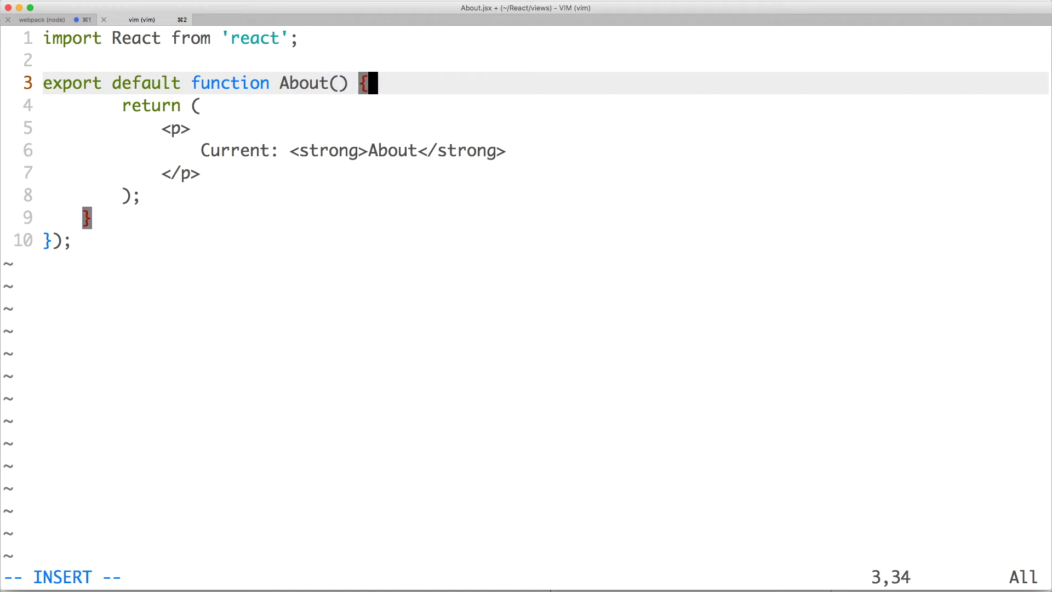
{"action": "key", "text": "Escape"}
{"action": "type", "text": "jV5j<"}
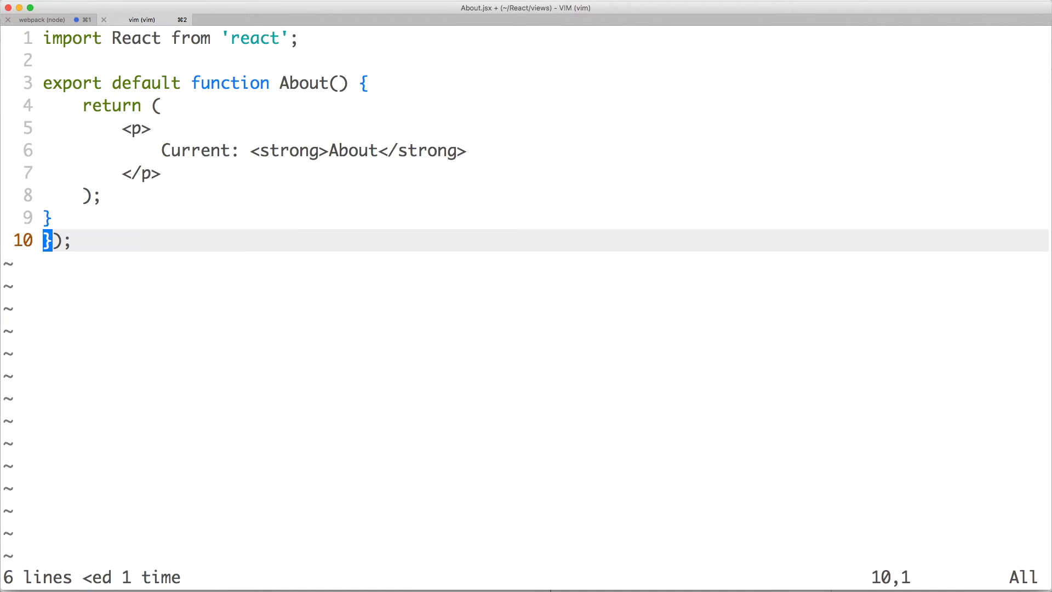
{"action": "type", "text": "Gdd:w"}
{"action": "key", "text": "Return"}
Reload localhost:3000 in Chrome, revealing the single-element Invariant Violation.
{"action": "key", "text": "super+Tab"}
{"action": "key", "text": "super+r"}
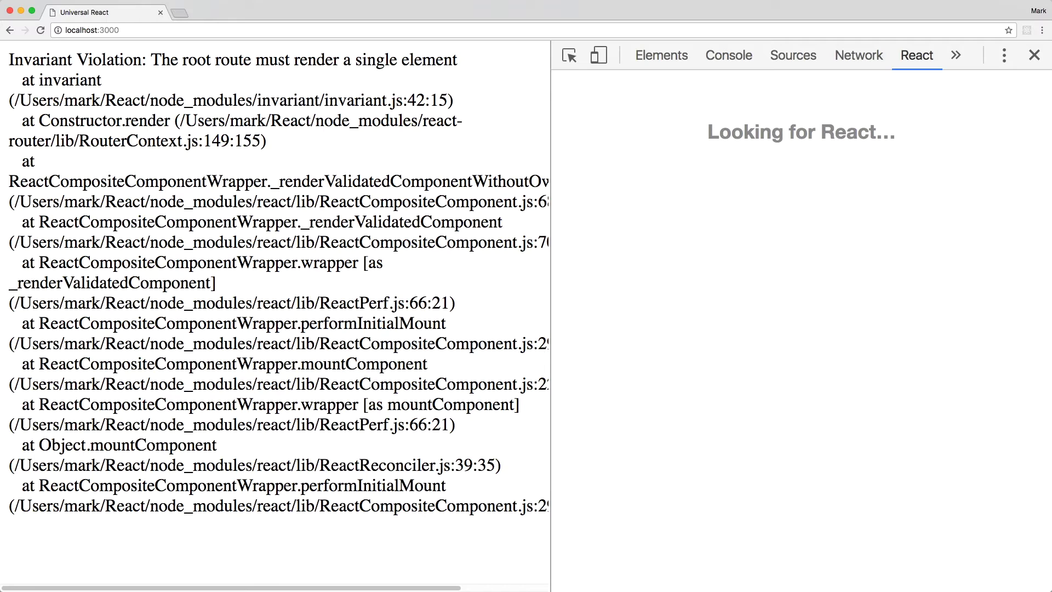
Back in Vim, open routes/routes.jsx.
{"action": "key", "text": "super+Tab"}
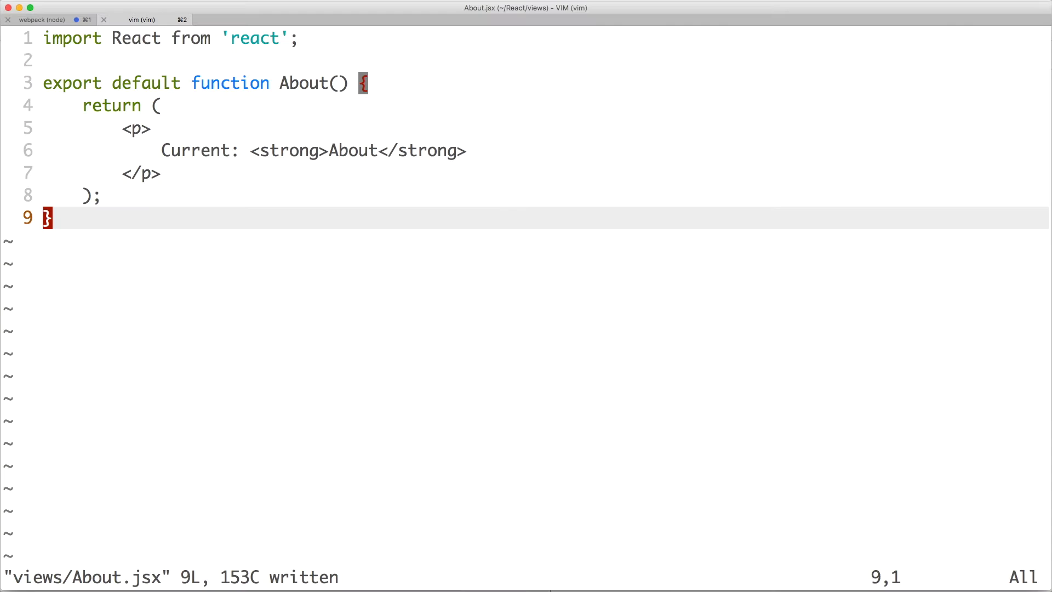
{"action": "key", "text": "ctrl+p"}
{"action": "type", "text": "routes"}
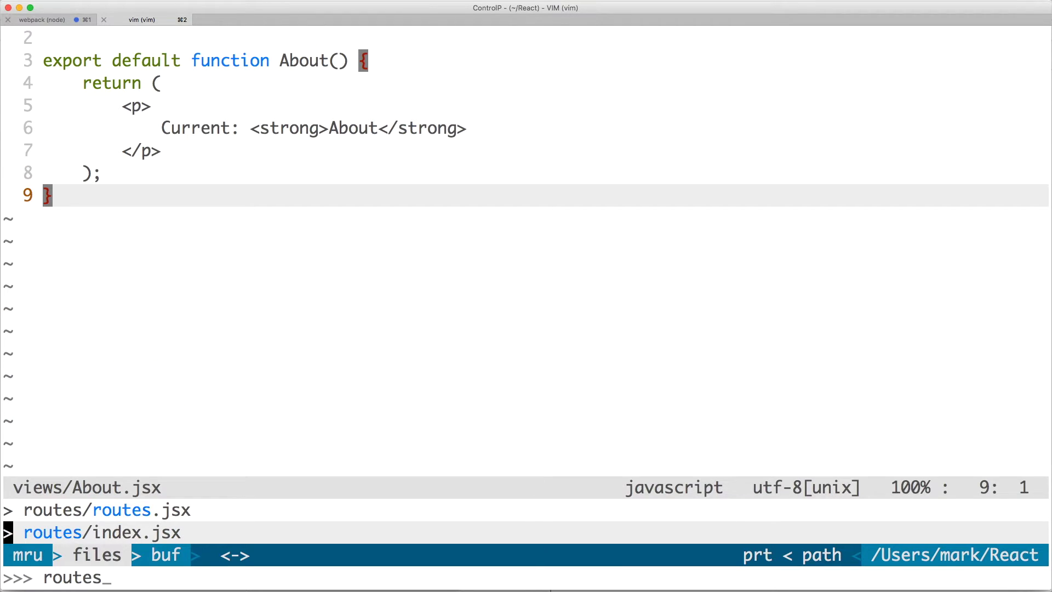
{"action": "key", "text": "ctrl+k"}
{"action": "key", "text": "Return"}
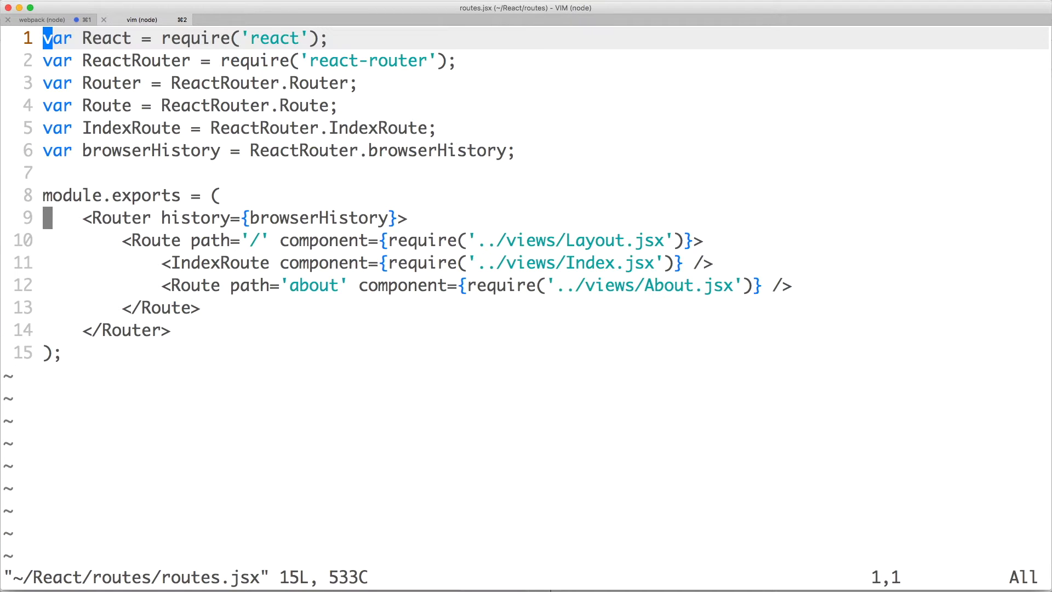
{"action": "type", "text": "/require"}
Append .default to the Layout, Index and About requires and save routes.jsx.
{"action": "key", "text": "Return"}
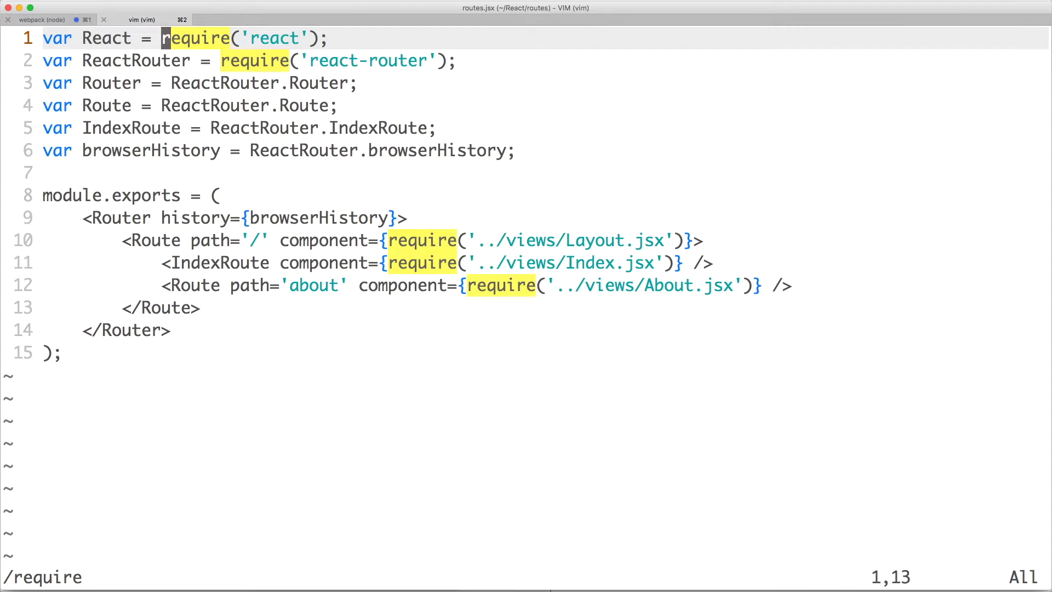
{"action": "key", "text": "n"}
{"action": "key", "text": "n"}
{"action": "type", "text": "%a.default"}
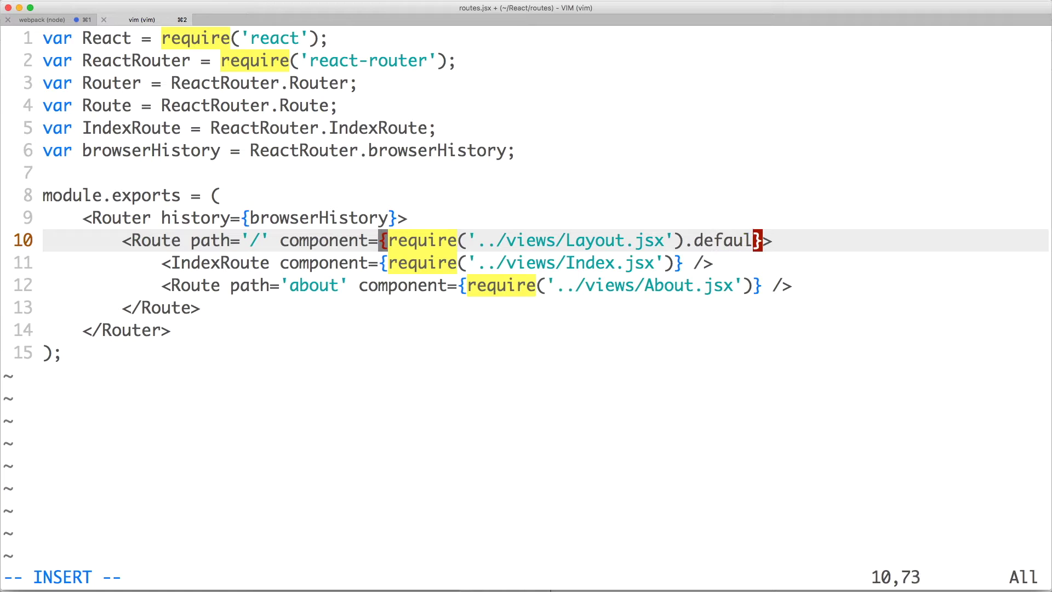
{"action": "key", "text": "Escape"}
{"action": "key", "text": "n"}
{"action": "key", "text": "f"}
{"action": "key", "text": ")"}
{"action": "key", "text": "."}
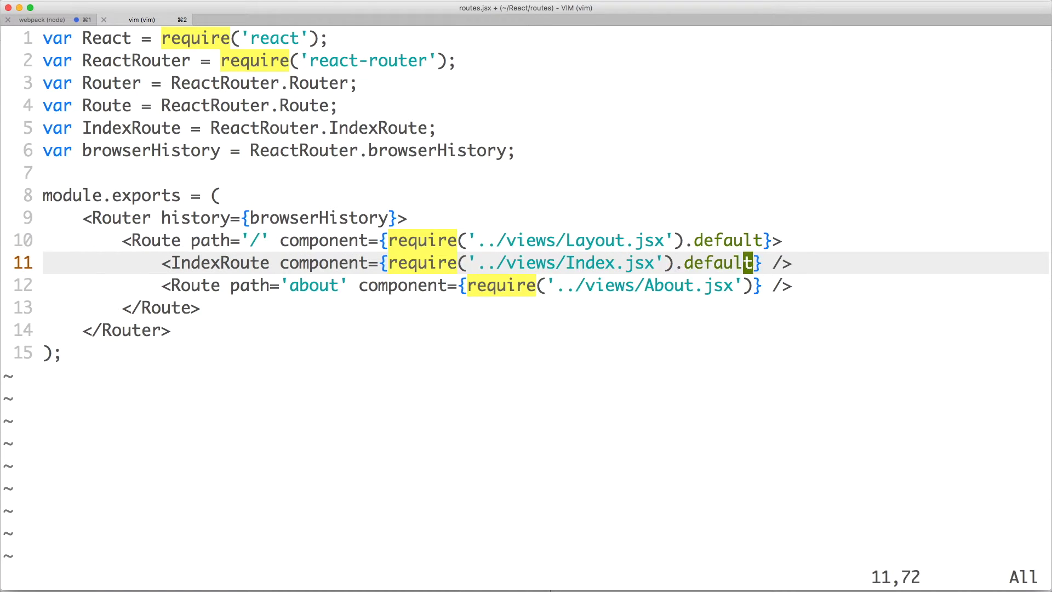
{"action": "type", "text": "nf).:w"}
{"action": "key", "text": "Return"}
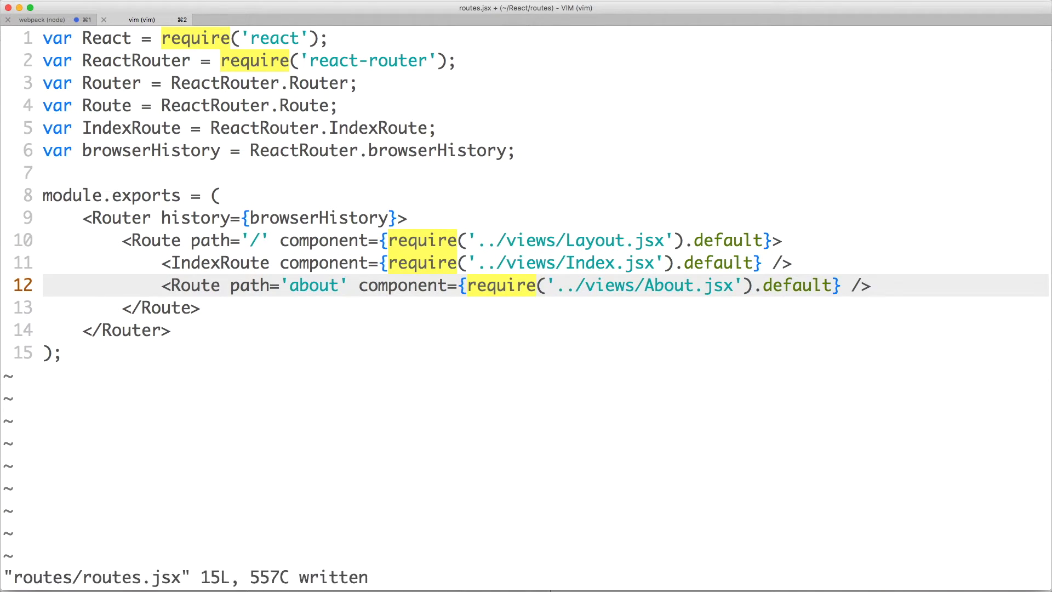
{"action": "type", "text": ":nohl"}
Clear search highlighting and reload localhost:3000 in Chrome to confirm it renders.
{"action": "key", "text": "Return"}
{"action": "key", "text": "super+Tab"}
{"action": "key", "text": "super+r"}
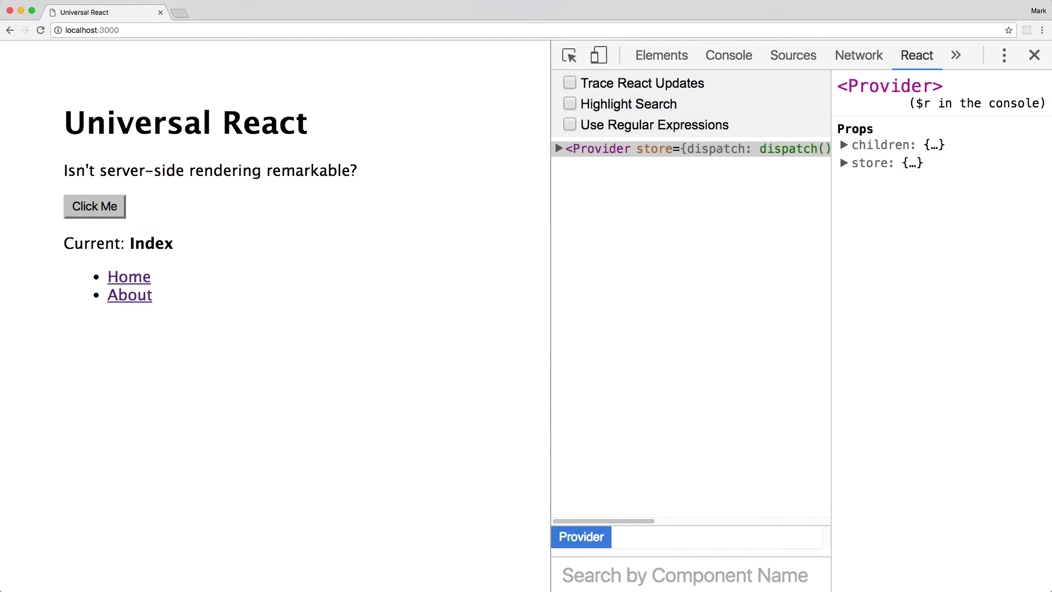
Use plain About, Index and Layout names as the route components.
{"action": "key", "text": "super+Tab"}
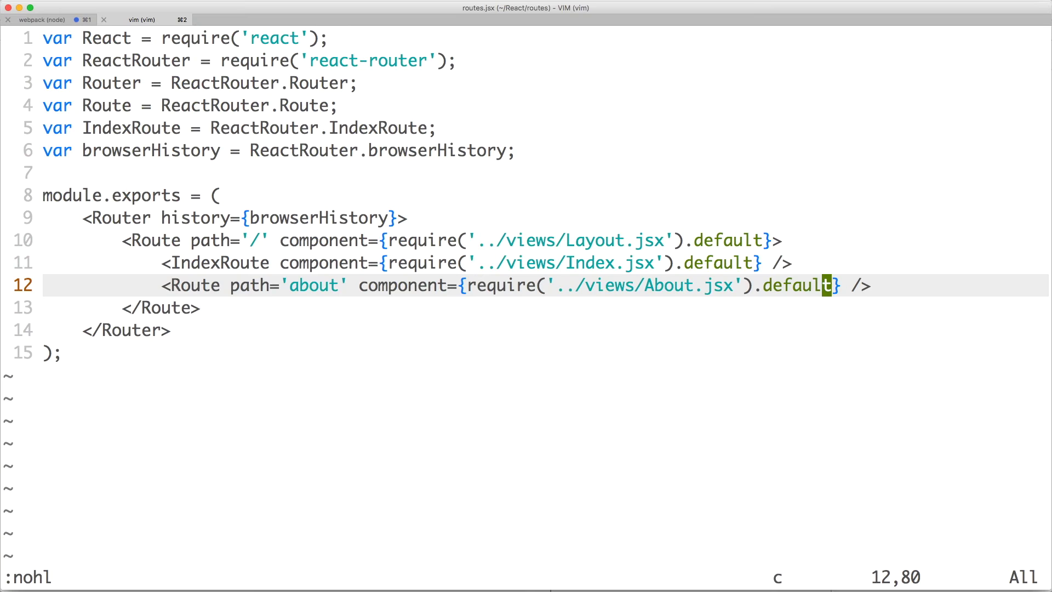
{"action": "type", "text": "ci{About"}
{"action": "key", "text": "Escape"}
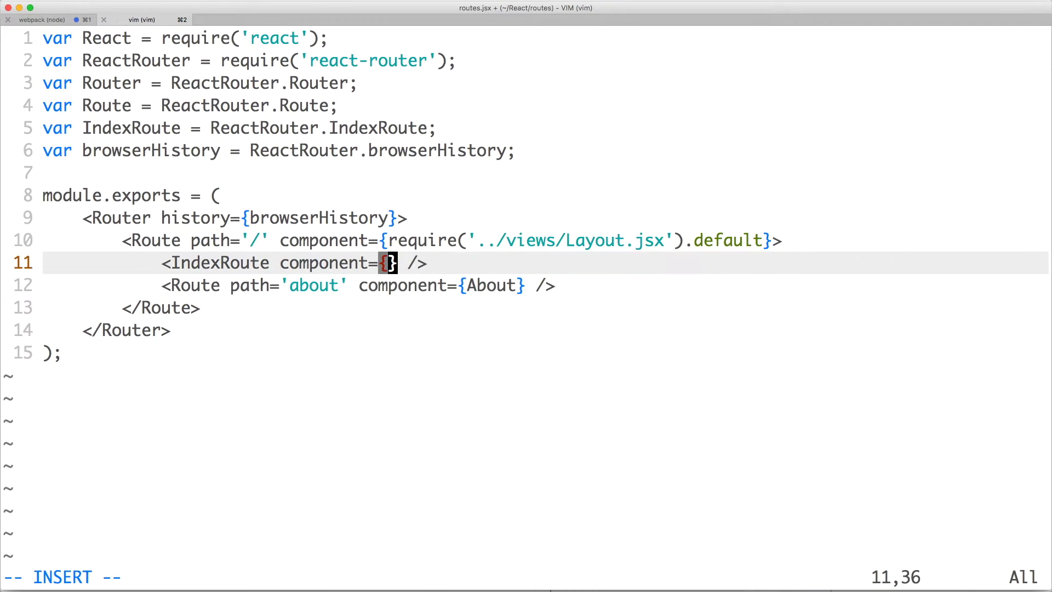
{"action": "type", "text": "Index"}
{"action": "key", "text": "Escape"}
{"action": "type", "text": "kci{Layout"}
{"action": "key", "text": "Escape"}
{"action": "type", "text": "7GOi"}
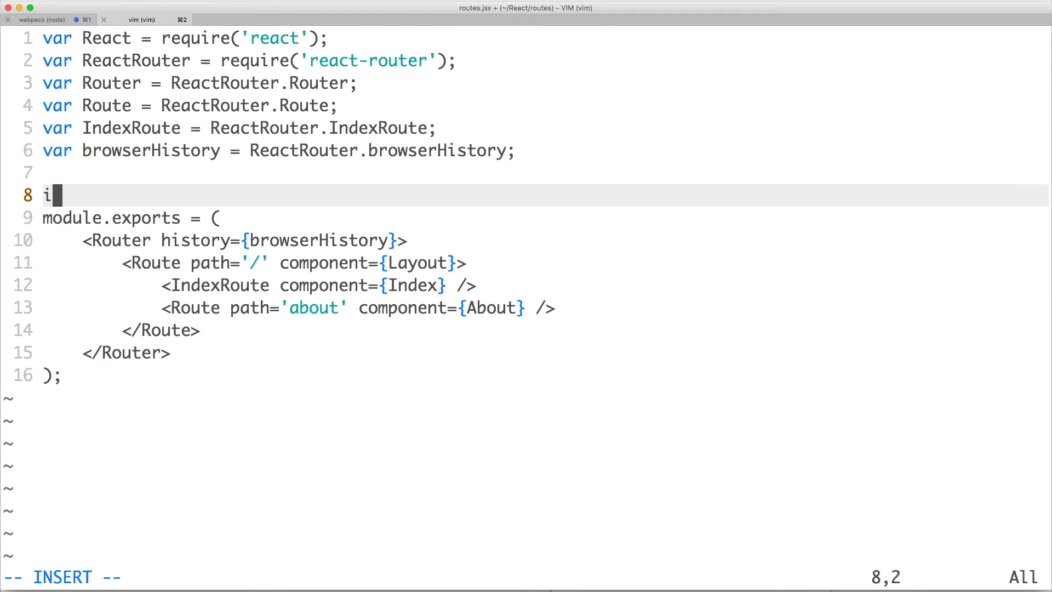
{"action": "type", "text": "mport Layout from '../"}
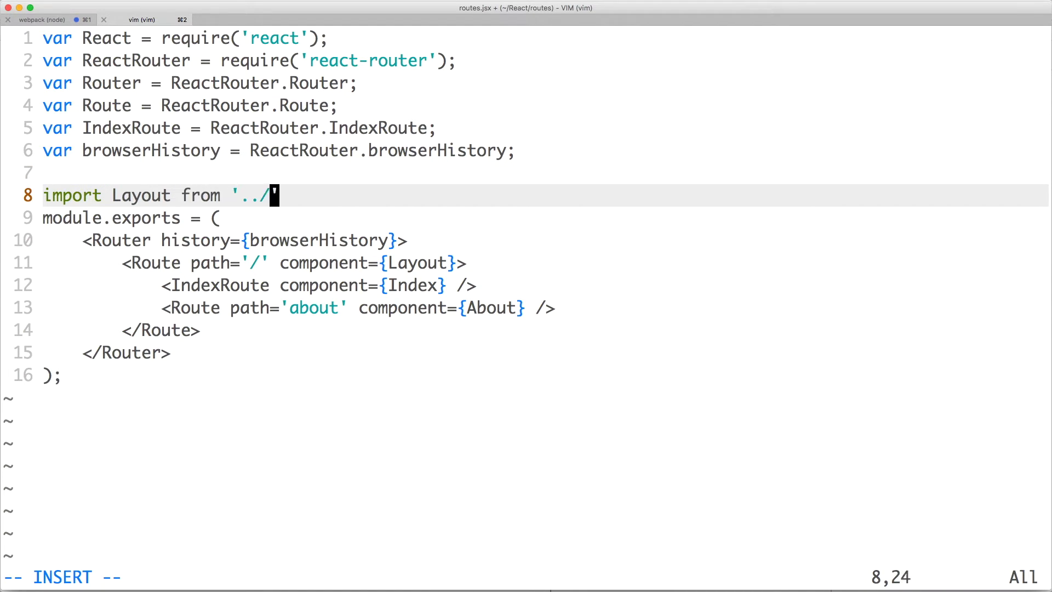
{"action": "type", "text": "views/Layout.jsx"}
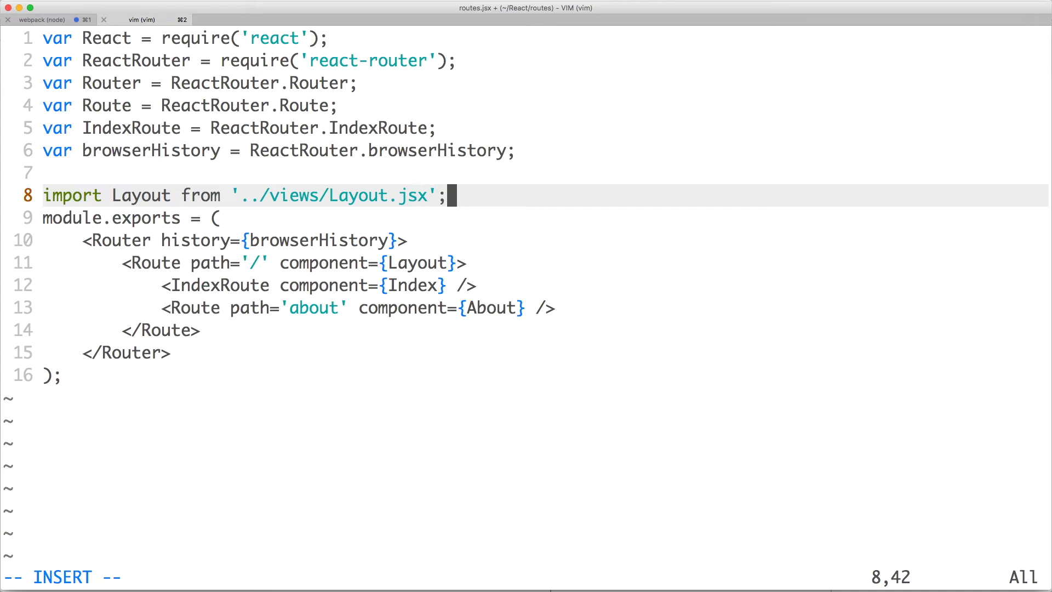
Add ES6 import lines for Layout, Index and About.
{"action": "key", "text": "Escape"}
{"action": "type", "text": "yyp:s/Layout/Ind"}
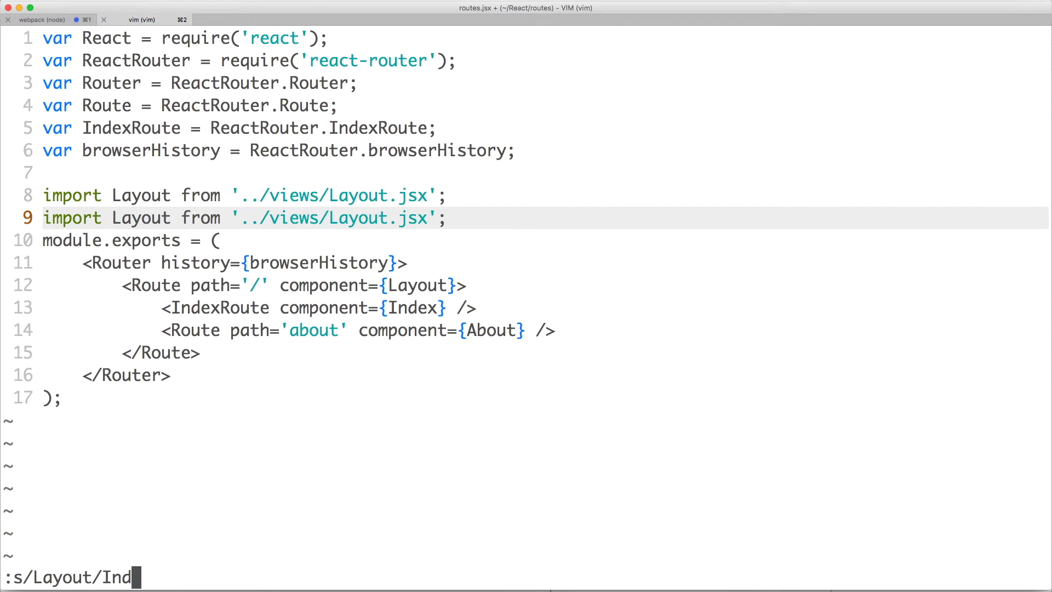
{"action": "type", "text": "ex/g"}
{"action": "key", "text": "Return"}
{"action": "type", "text": "yyp:"}
{"action": "key", "text": "Up"}
{"action": "key", "text": "Left"}
{"action": "key", "text": "Left"}
{"action": "key", "text": "Left"}
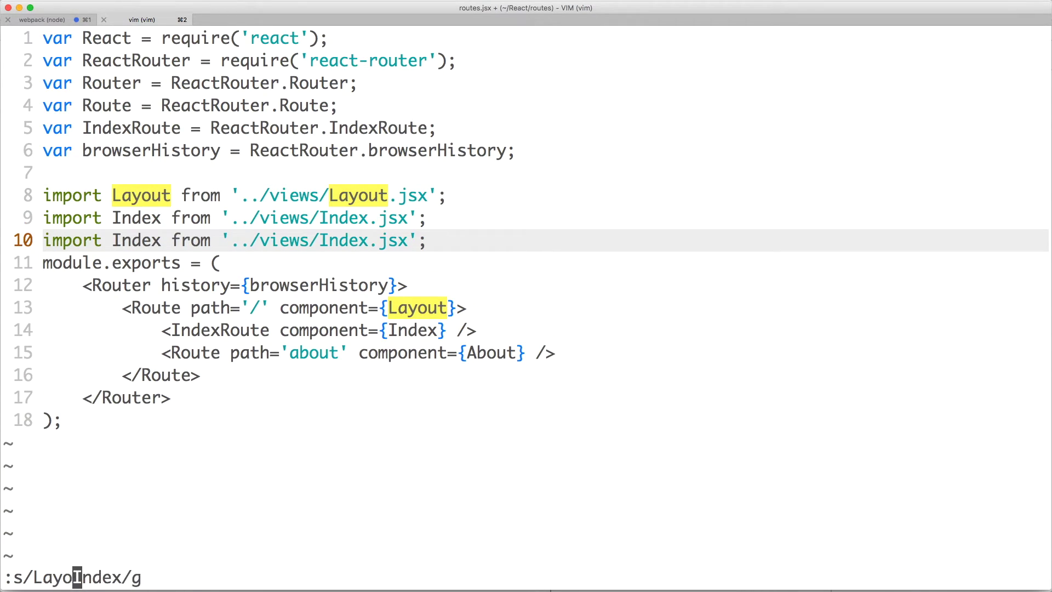
{"action": "key", "text": "BackSpace"}
{"action": "key", "text": "BackSpace"}
{"action": "key", "text": "BackSpace"}
{"action": "key", "text": "Right"}
{"action": "key", "text": "Right"}
{"action": "key", "text": "Right"}
{"action": "type", "text": "A/"}
{"action": "key", "text": "Return"}
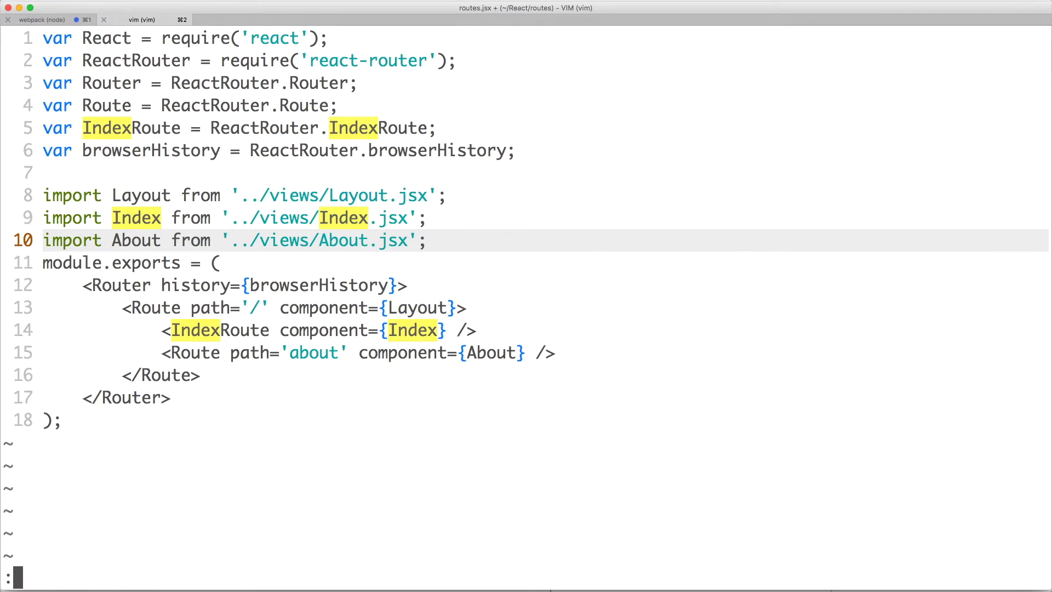
{"action": "type", "text": ":nohl"}
{"action": "key", "text": "Return"}
{"action": "type", "text": "o"}
{"action": "key", "text": "Escape"}
{"action": "type", "text": "gccimport React from 'react';"}
Rewrite react-router requires as a named import of Router, Route, IndexRoute, browserHistory.
{"action": "key", "text": "Escape"}
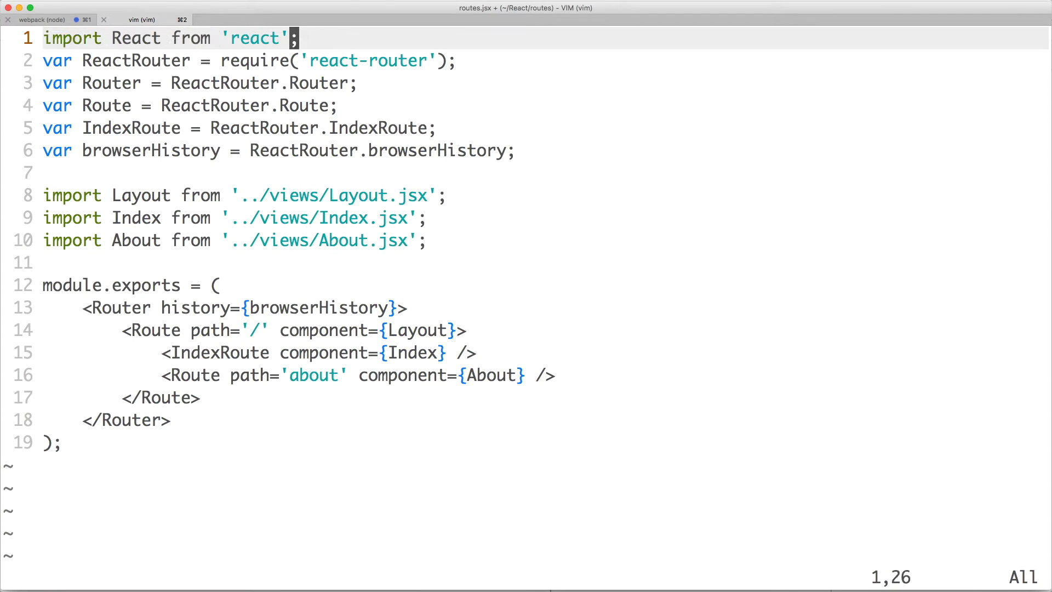
{"action": "type", "text": "oimport {"}
{"action": "key", "text": "Return"}
{"action": "type", "text": "} from 'react-router'"}
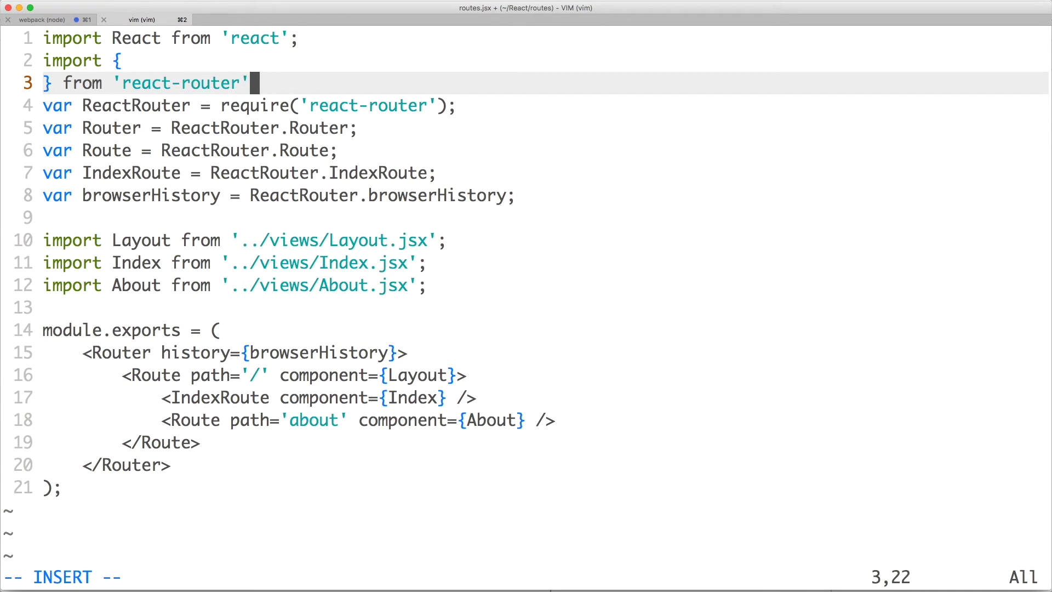
{"action": "type", "text": ";"}
{"action": "key", "text": "Escape"}
{"action": "type", "text": "O    Router,"}
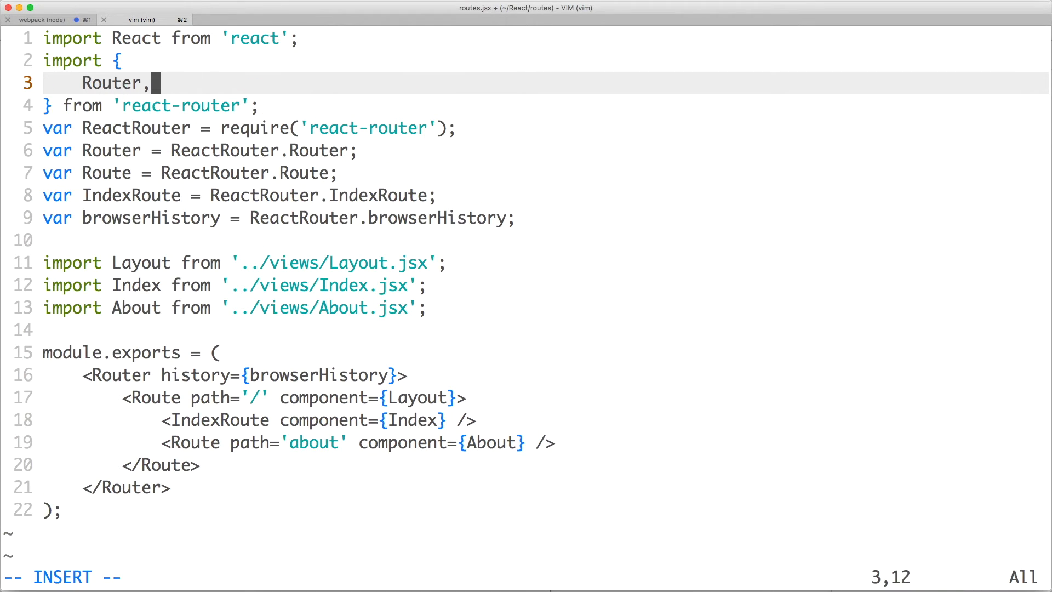
{"action": "key", "text": "Return"}
{"action": "type", "text": "Route,"}
{"action": "key", "text": "Return"}
{"action": "type", "text": "IndexRou"}
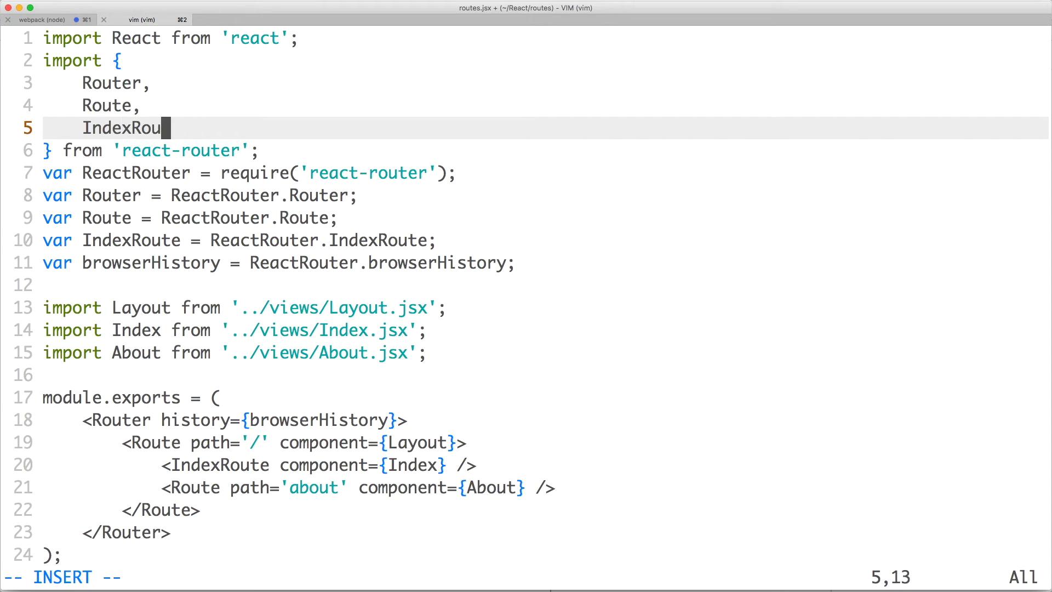
{"action": "key", "text": "Return"}
{"action": "type", "text": "browserHistory"}
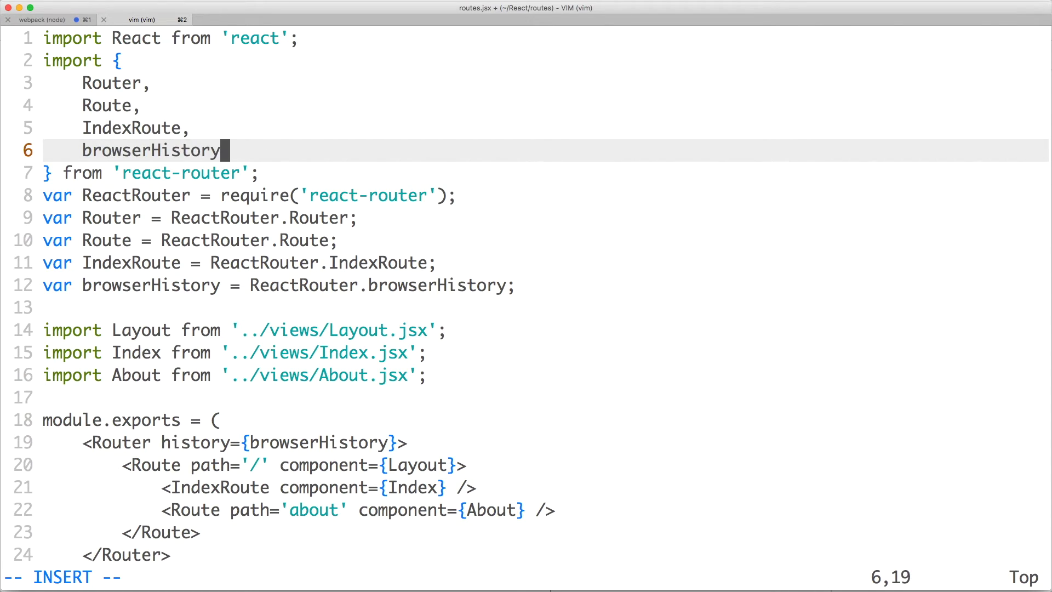
{"action": "key", "text": "Escape"}
Delete the old var require lines and save routes.jsx.
{"action": "key", "text": "j"}
{"action": "key", "text": "j"}
{"action": "key", "text": "0"}
{"action": "key", "text": "shift+v"}
{"action": "key", "text": "j"}
{"action": "key", "text": "j"}
{"action": "key", "text": "j"}
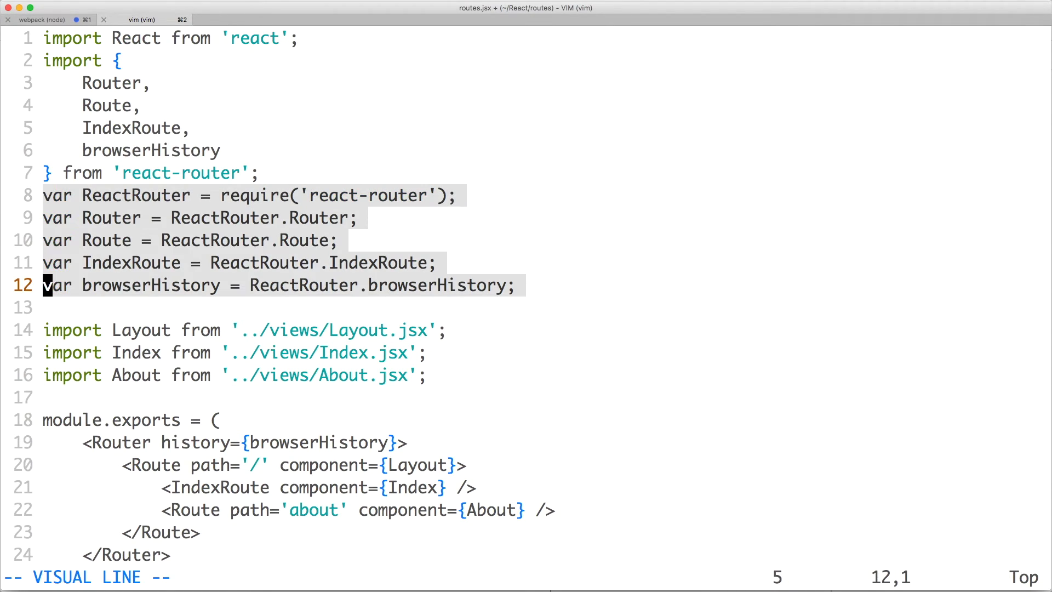
{"action": "key", "text": "d"}
{"action": "key", "text": ":w"}
{"action": "key", "text": "Return"}
{"action": "key", "text": "ctrl+p"}
{"action": "type", "text": "Layout"}
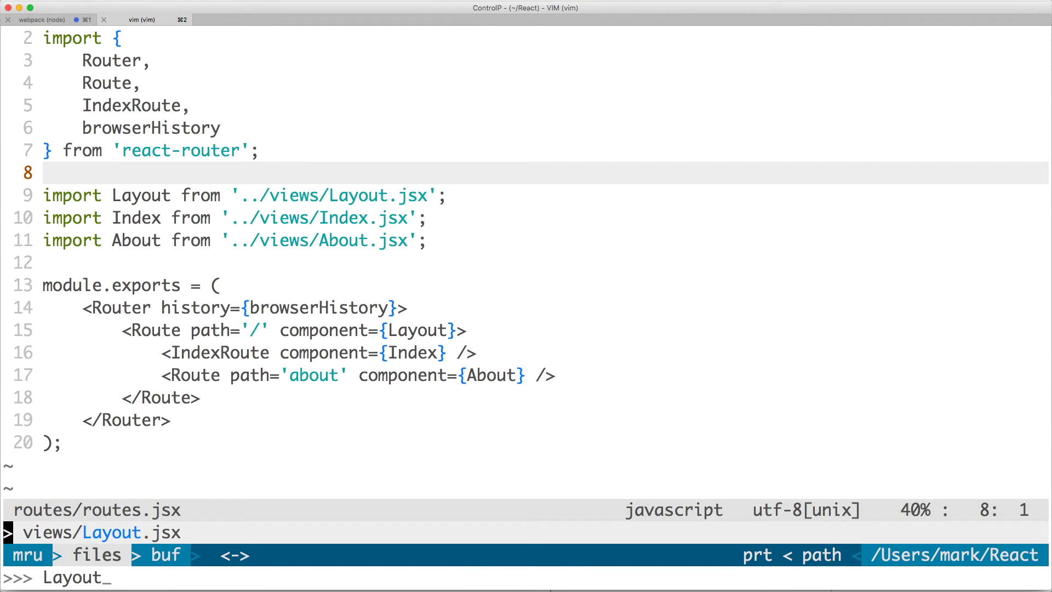
Open views/Layout.jsx and make the click handler's alert() show this.props.custom.title.
{"action": "key", "text": "Return"}
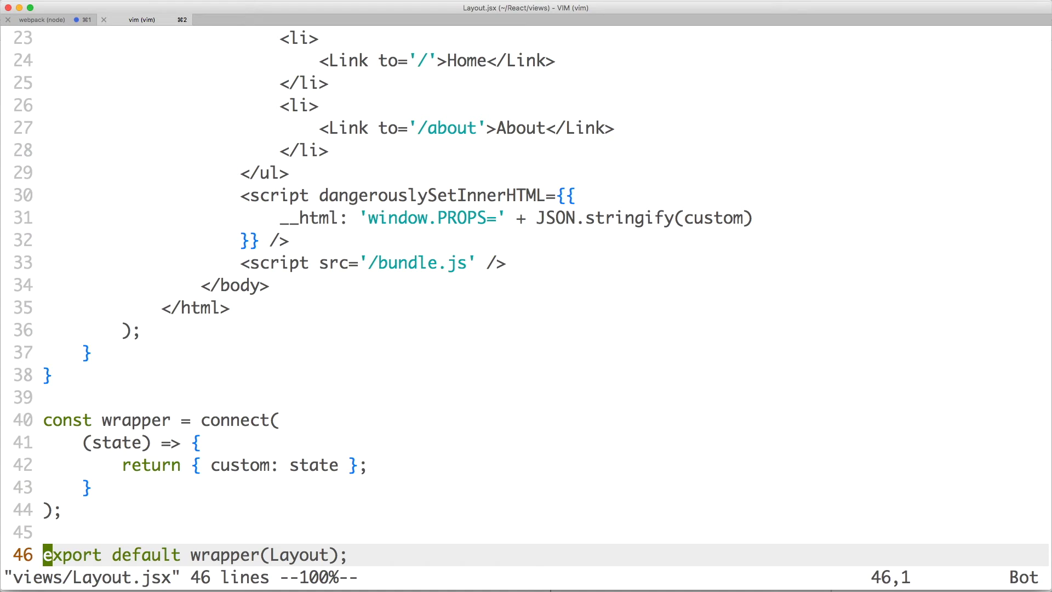
{"action": "key", "text": "g"}
{"action": "key", "text": "7"}
{"action": "key", "text": "shift+g"}
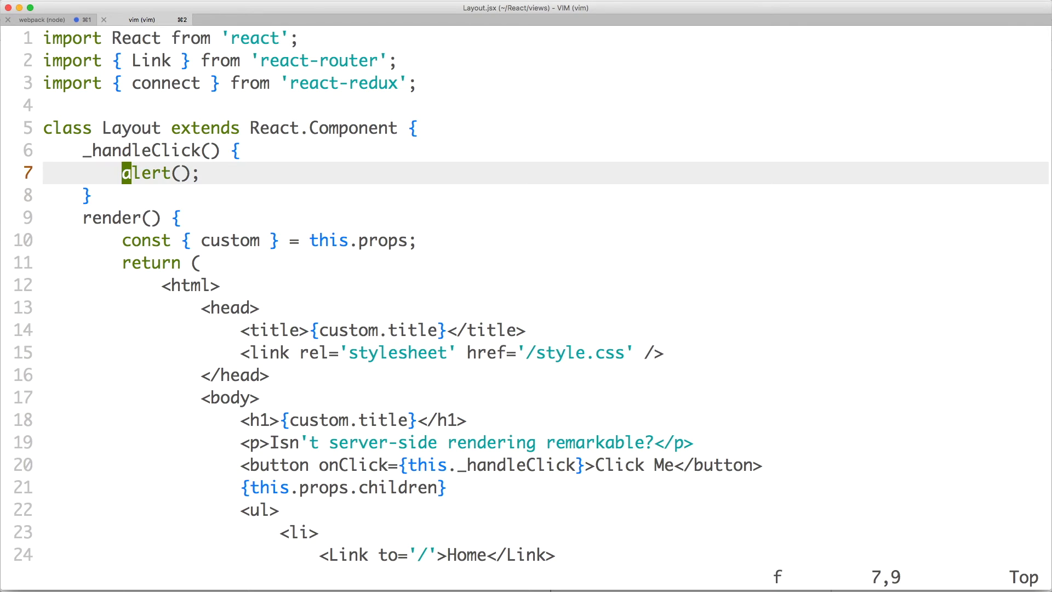
{"action": "key", "text": "f"}
{"action": "key", "text": "parenright"}
{"action": "type", "text": "ithis.props.cu"}
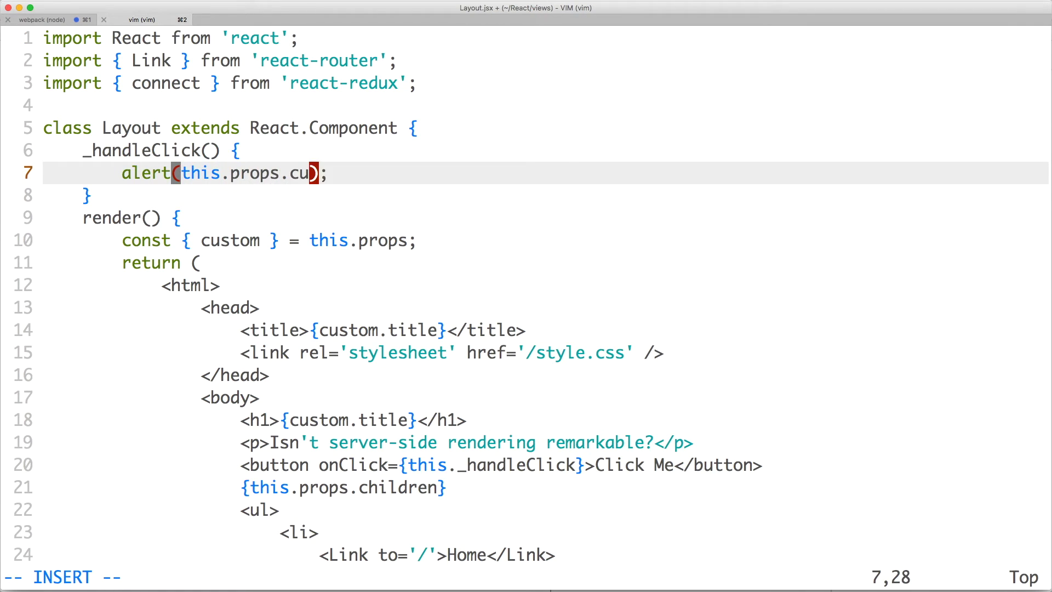
{"action": "type", "text": "stom.title"}
{"action": "key", "text": "Escape"}
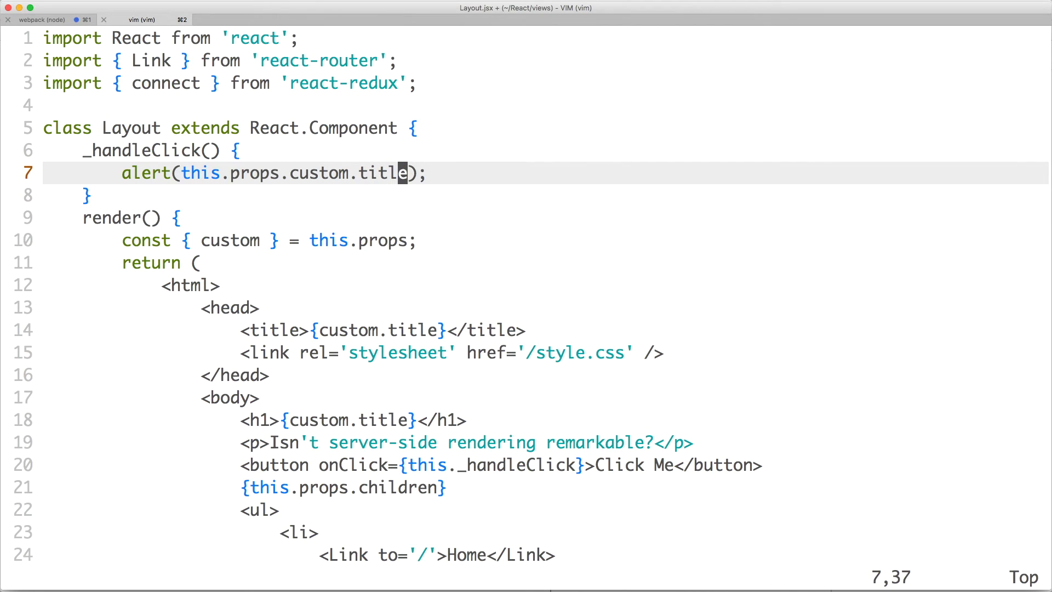
Add a constructor calling super() that binds this._handleClick, and save Layout.jsx.
{"action": "key", "text": "k"}
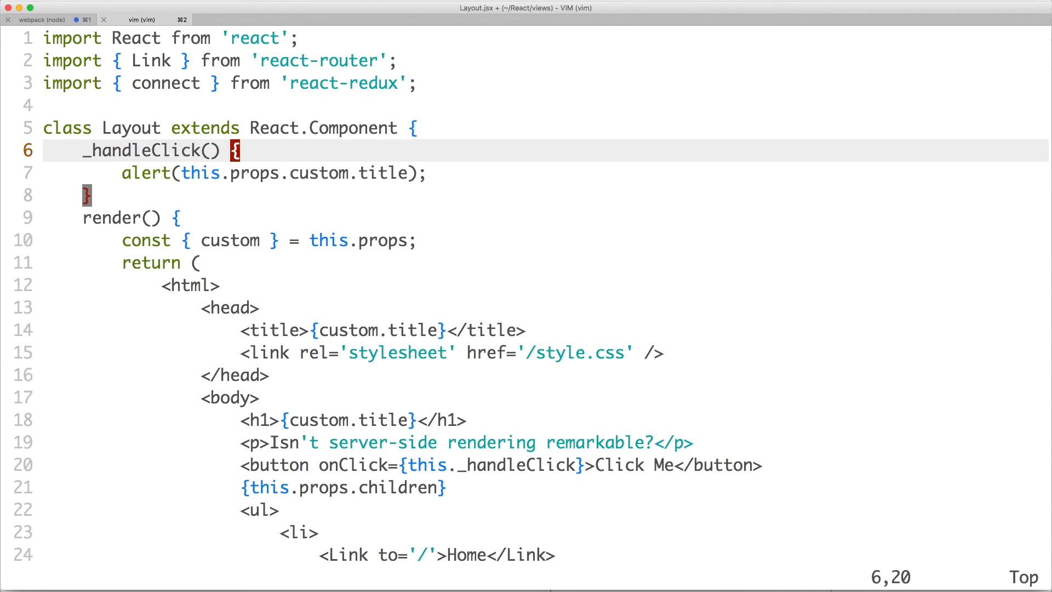
{"action": "key", "text": "shift+o"}
{"action": "type", "text": "constructor()"}
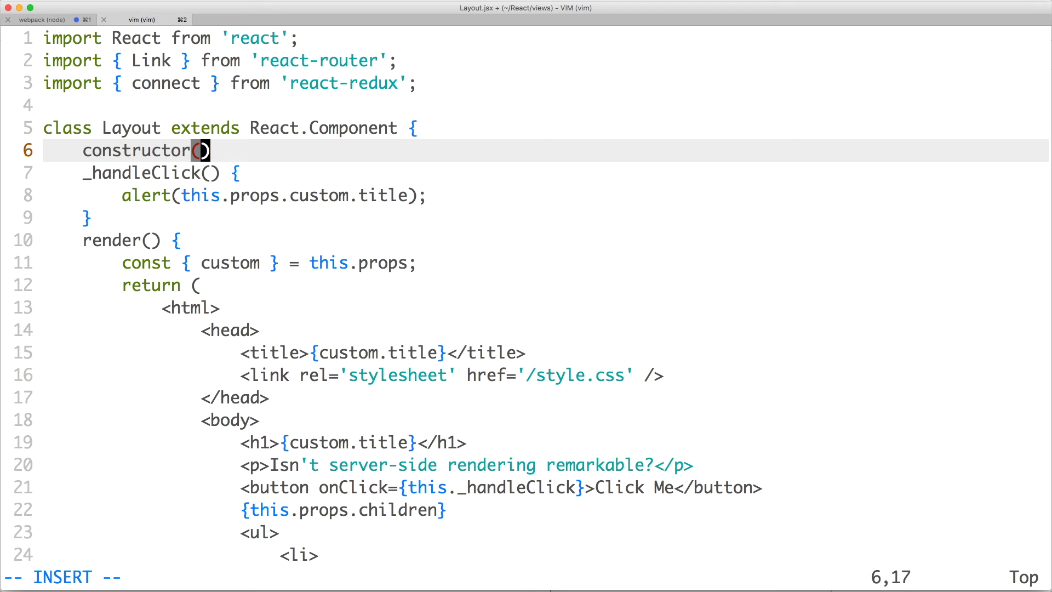
{"action": "type", "text": " {"}
{"action": "key", "text": "Return"}
{"action": "type", "text": "}"}
{"action": "key", "text": "Escape"}
{"action": "key", "text": "shift+o"}
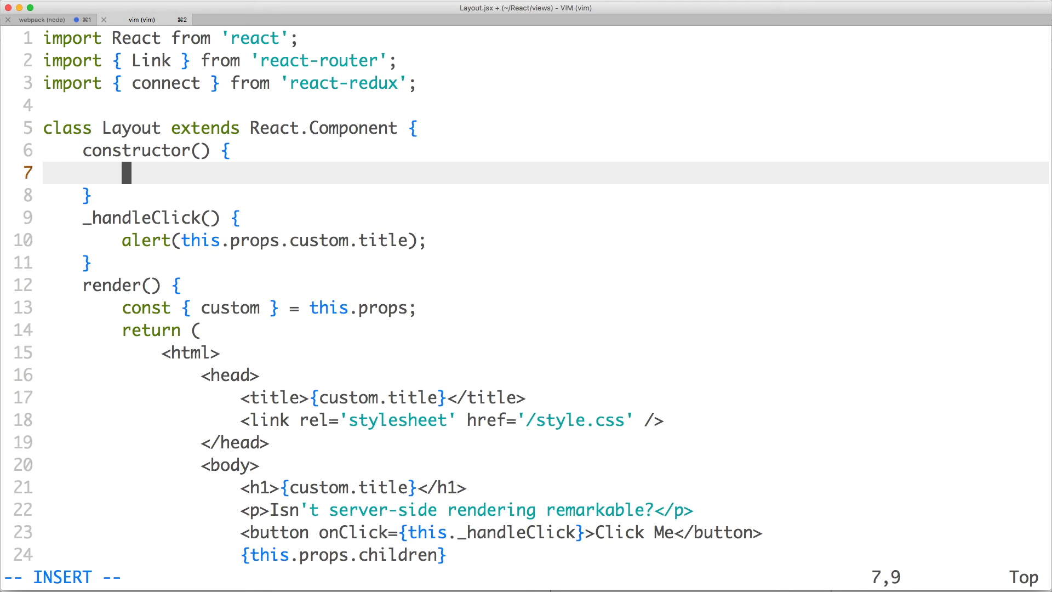
{"action": "type", "text": "super()"}
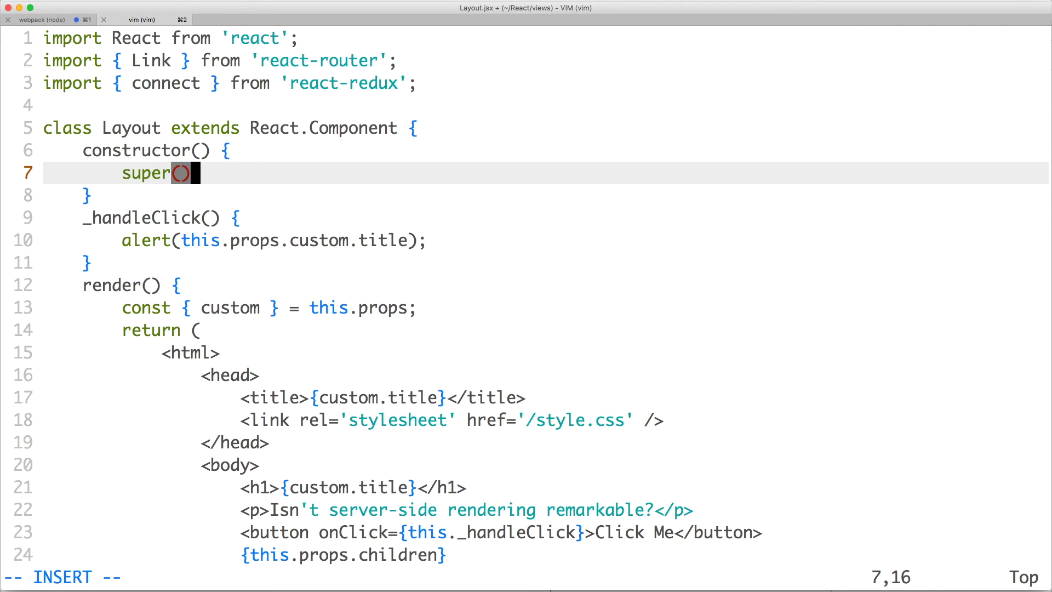
{"action": "type", "text": ";"}
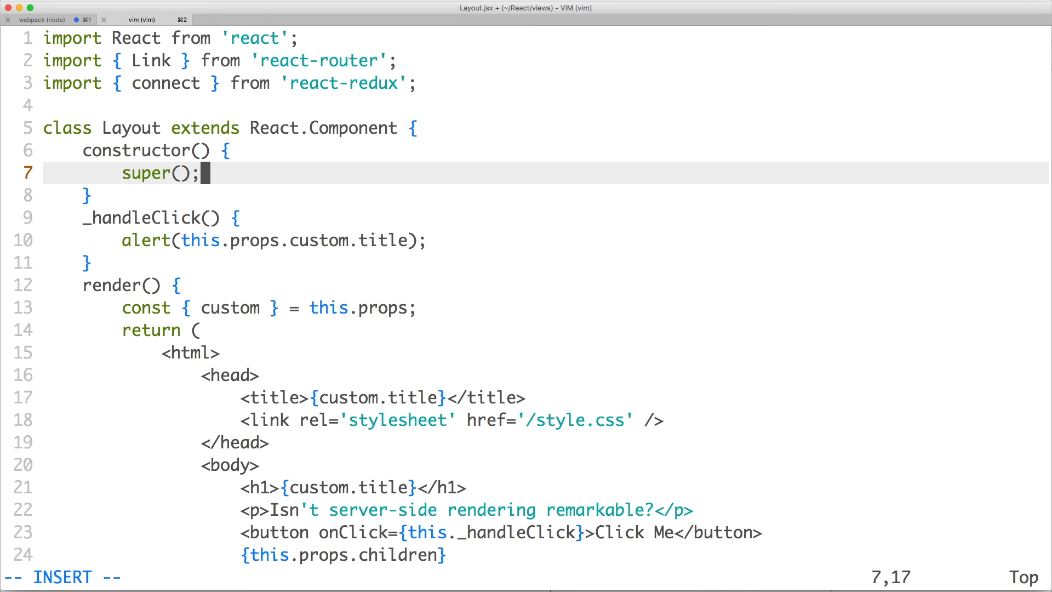
{"action": "key", "text": "Return"}
{"action": "type", "text": "this._handleClick = this._handleClick."}
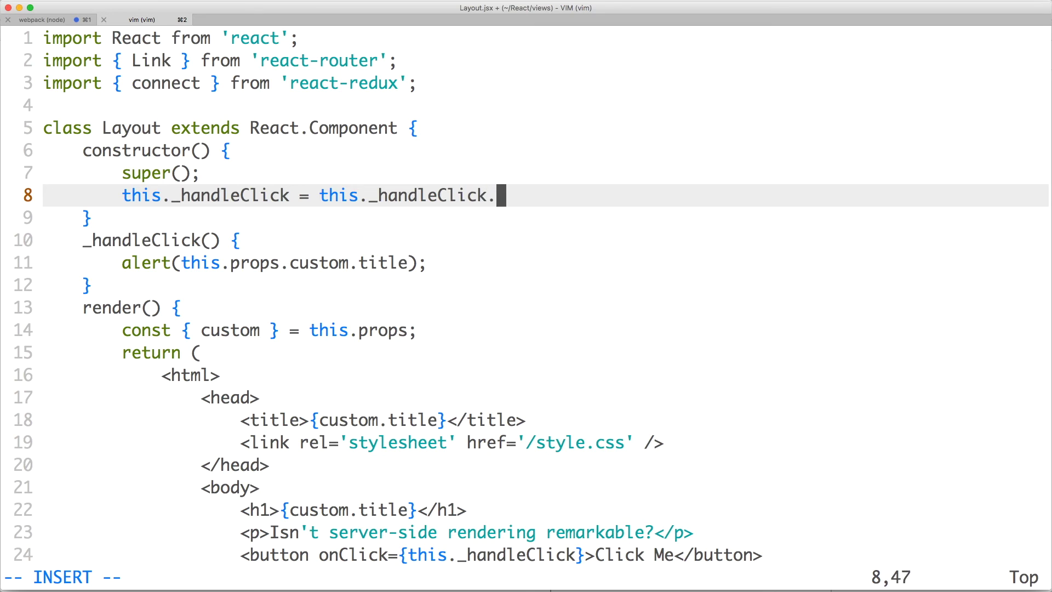
{"action": "type", "text": "bind()this);"}
{"action": "key", "text": "Escape"}
{"action": "type", "text": ":"}
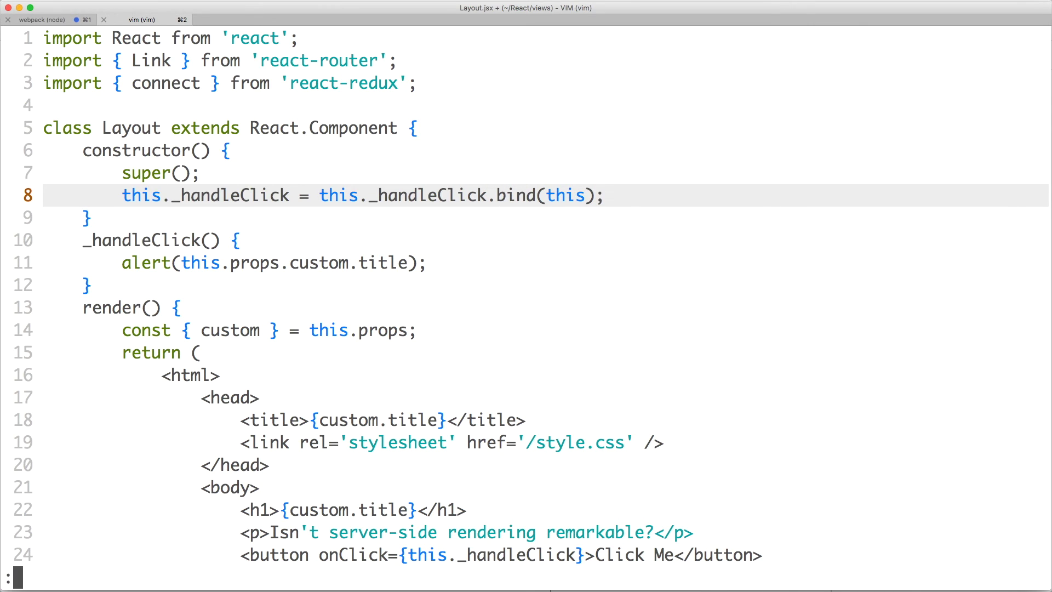
{"action": "type", "text": "w"}
{"action": "key", "text": "Return"}
Reload the app in Chrome, confirm Click Me alerts 'Universal React', and dismiss the alert.
{"action": "key", "text": "super+Tab"}
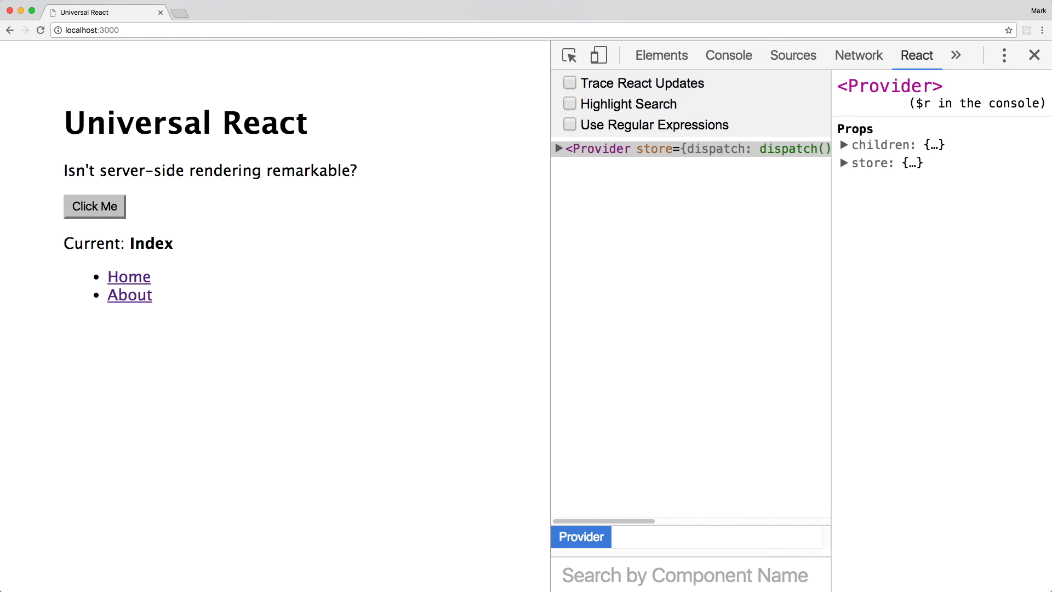
{"action": "key", "text": "super+r"}
{"action": "left_click", "coordinate": [115, 208]}
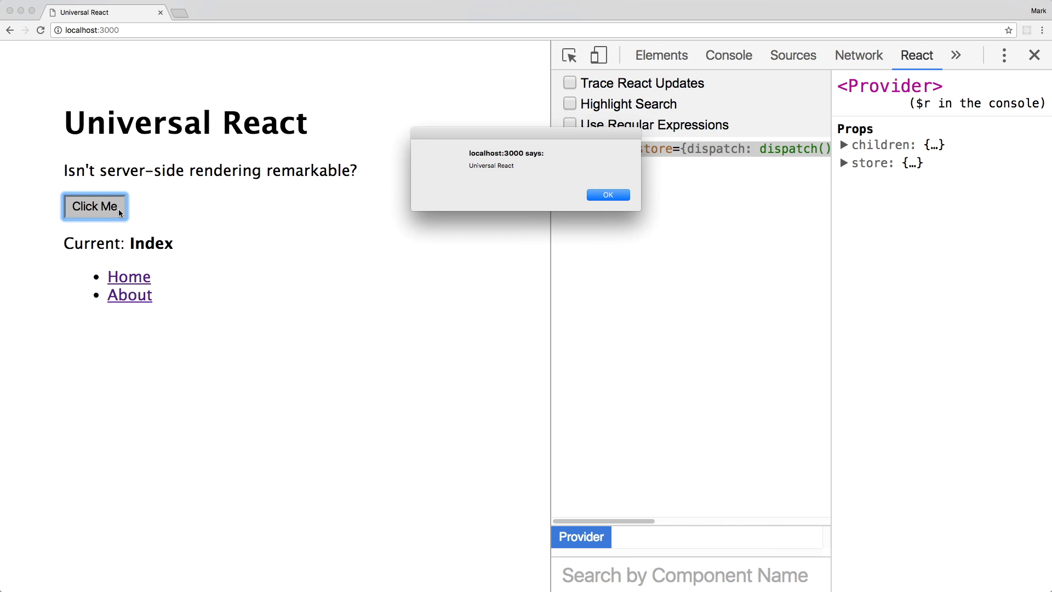
{"action": "key", "text": "Return"}
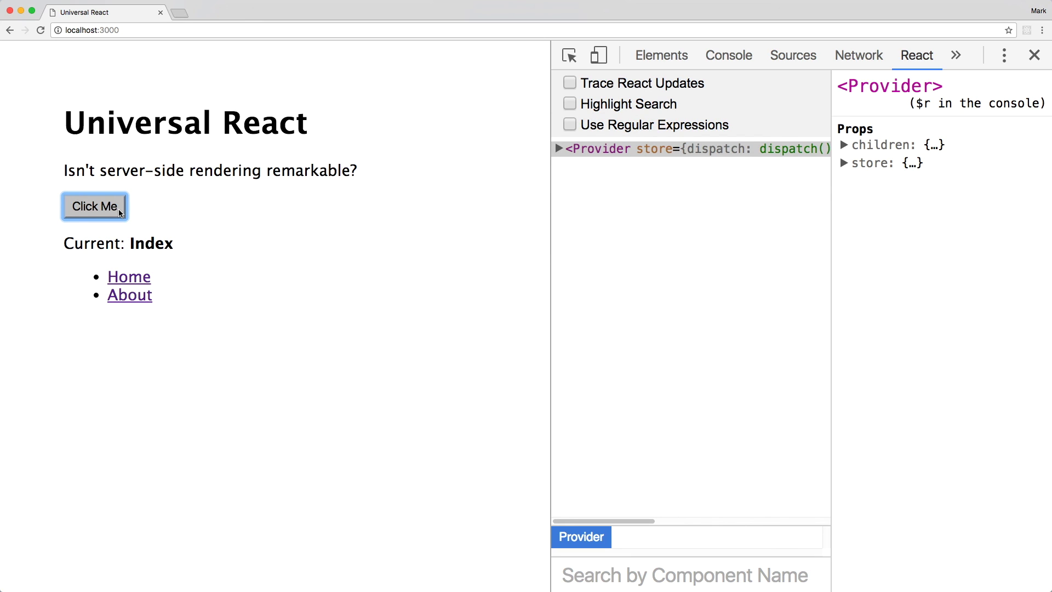